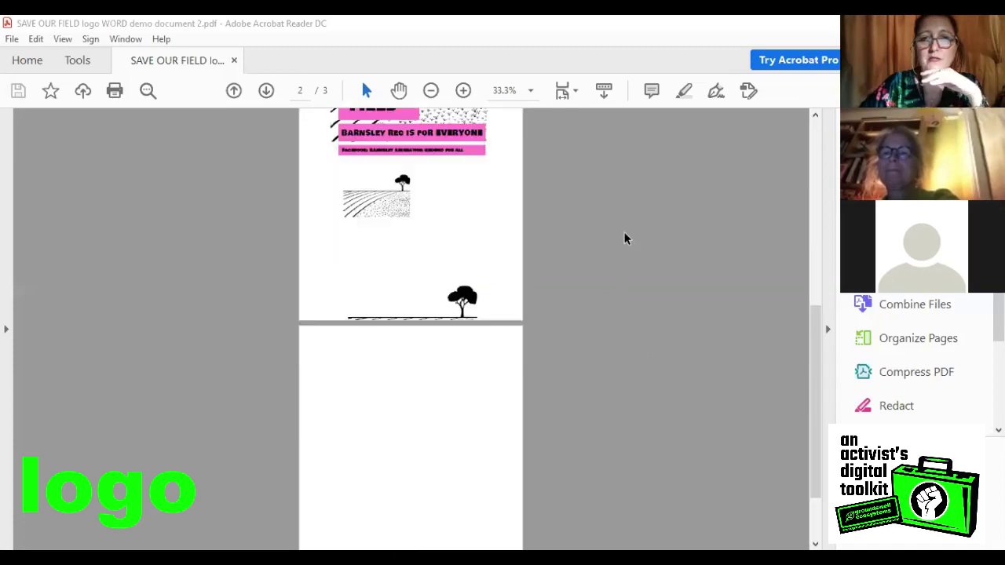
scroll(630, 237, "up", 8)
scroll(630, 238, "down", 2)
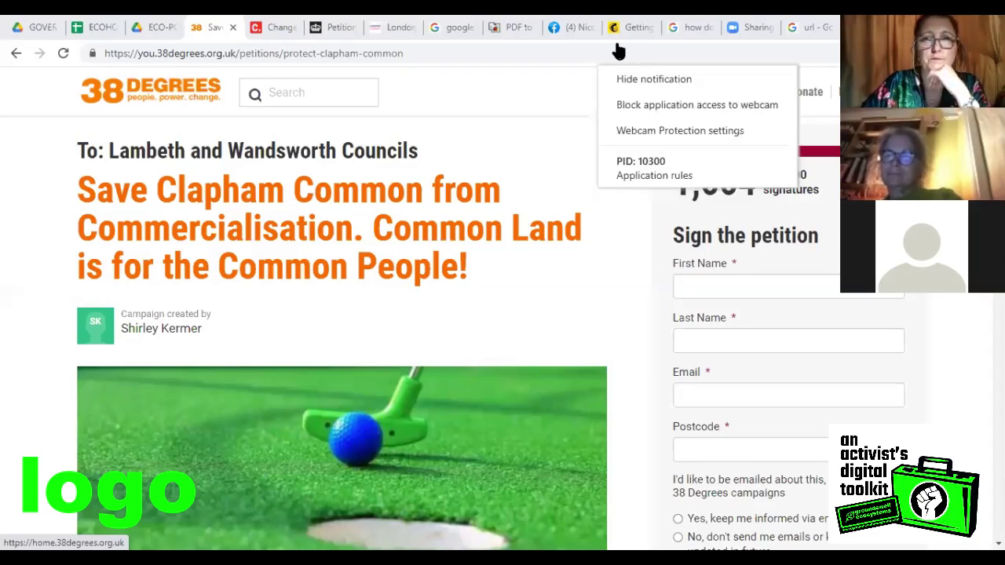
key("Tab")
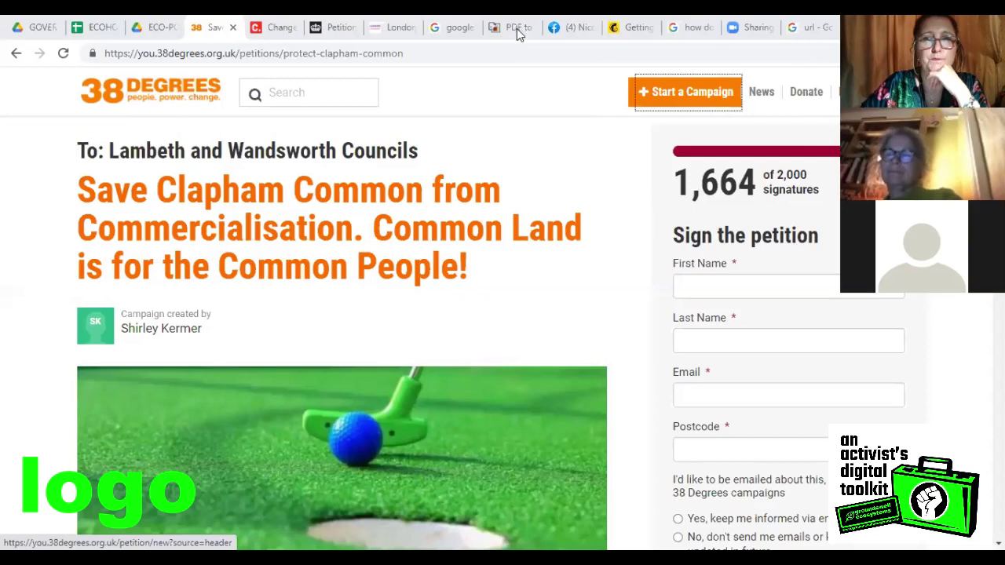
left_click(713, 287)
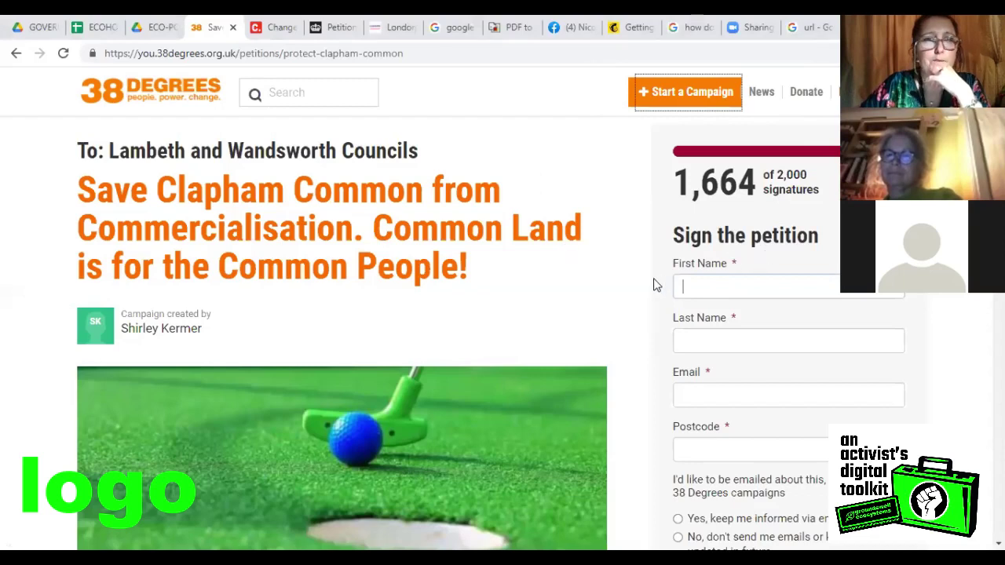
- Switch to the pdf2jpg.net page and set the JPG quality to Excellent - 300dpi
key("ctrl+Tab")
key("ctrl+Tab")
key("ctrl+Tab")
key("ctrl+Tab")
key("ctrl+Tab")
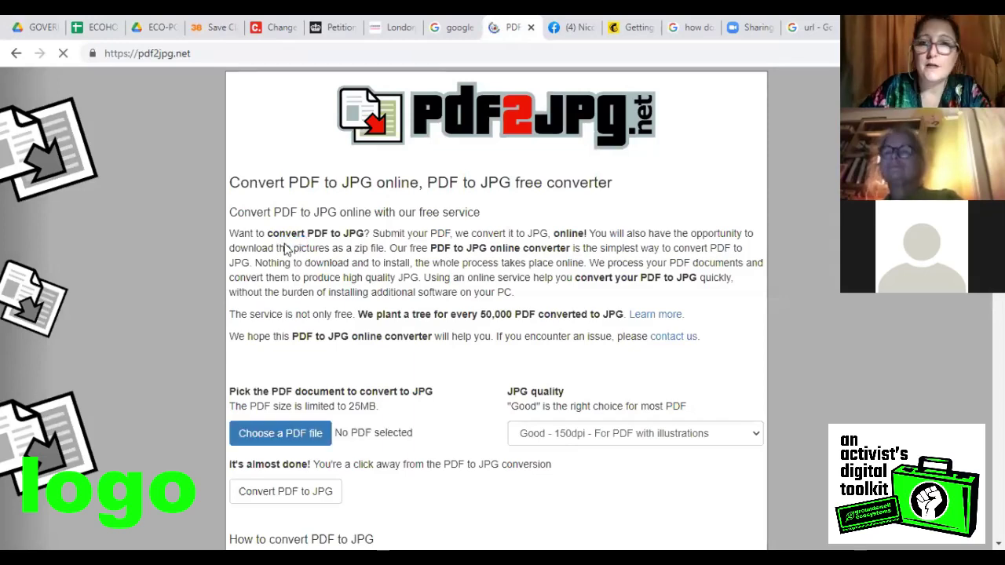
scroll(353, 246, "down", 2)
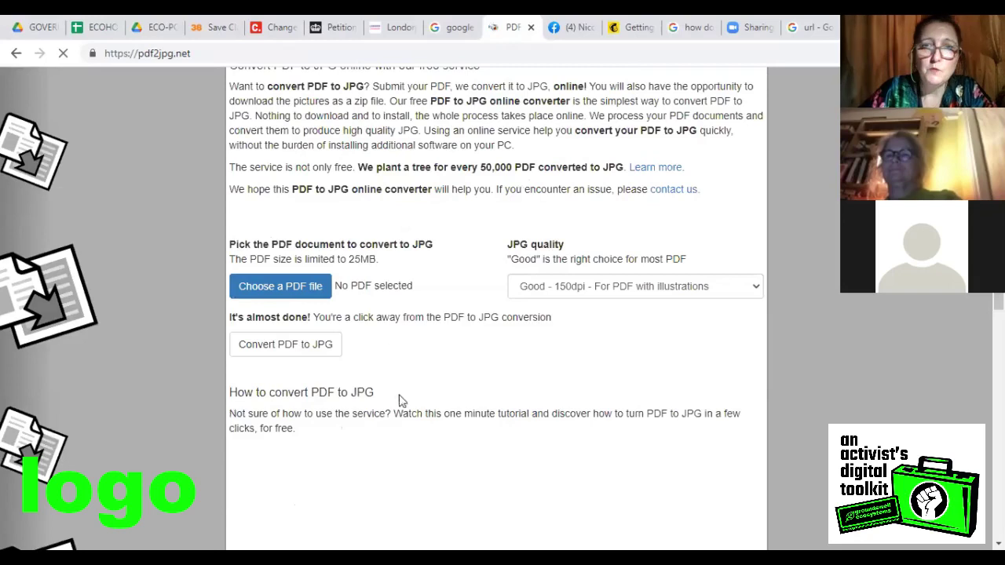
scroll(472, 404, "down", 1)
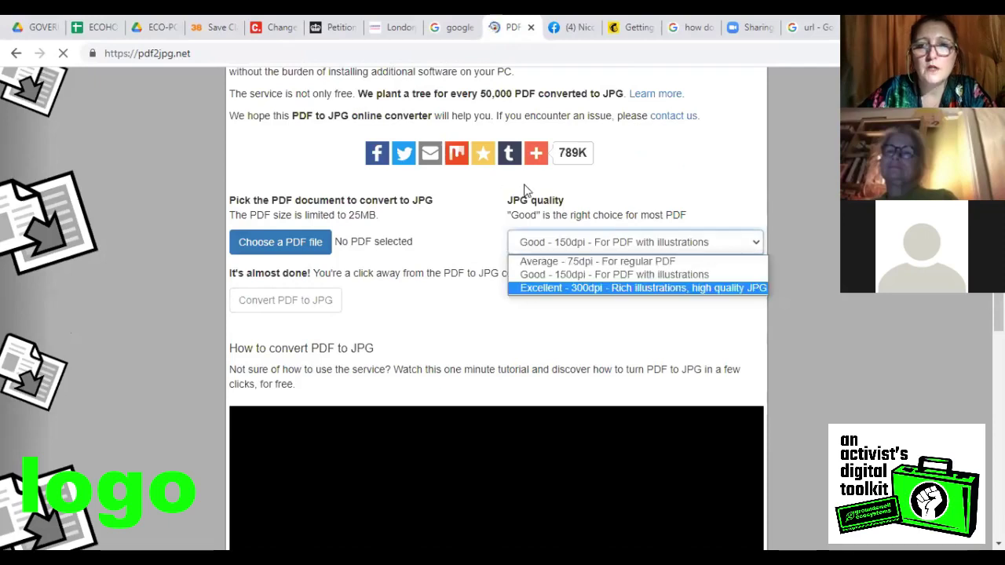
key("Return")
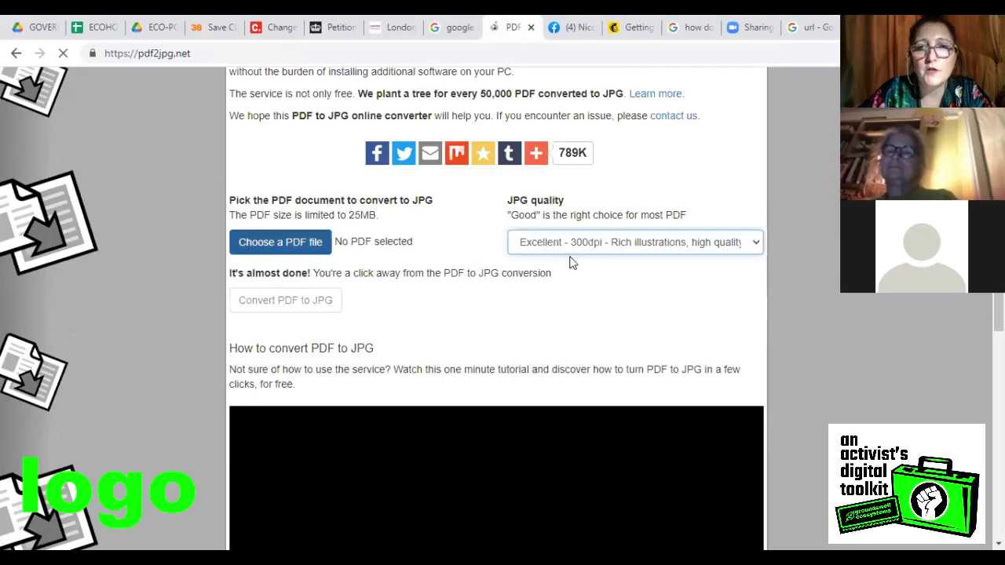
key("shift+Tab")
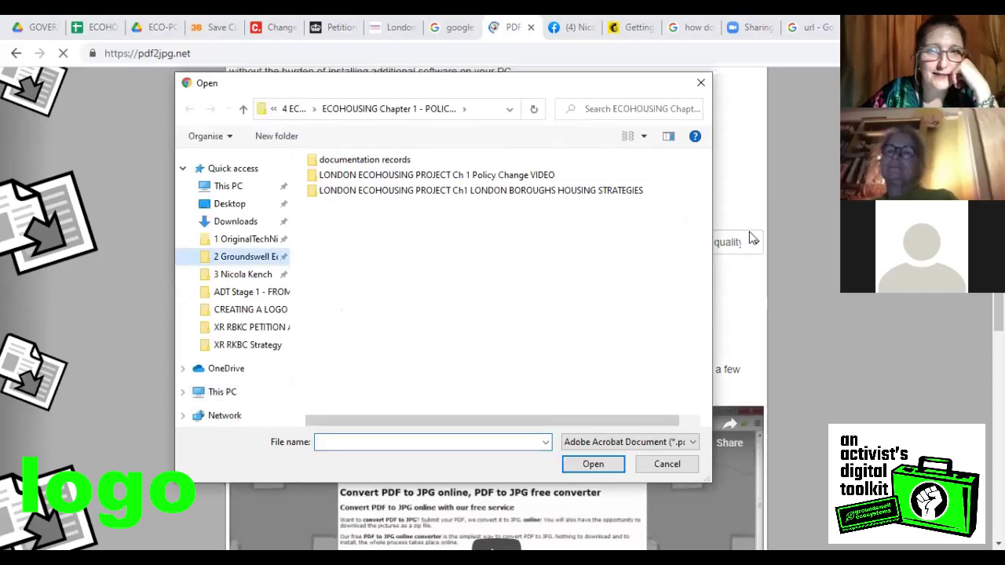
key("alt+Up")
key("alt+Up")
double_click(297, 330)
key("Escape")
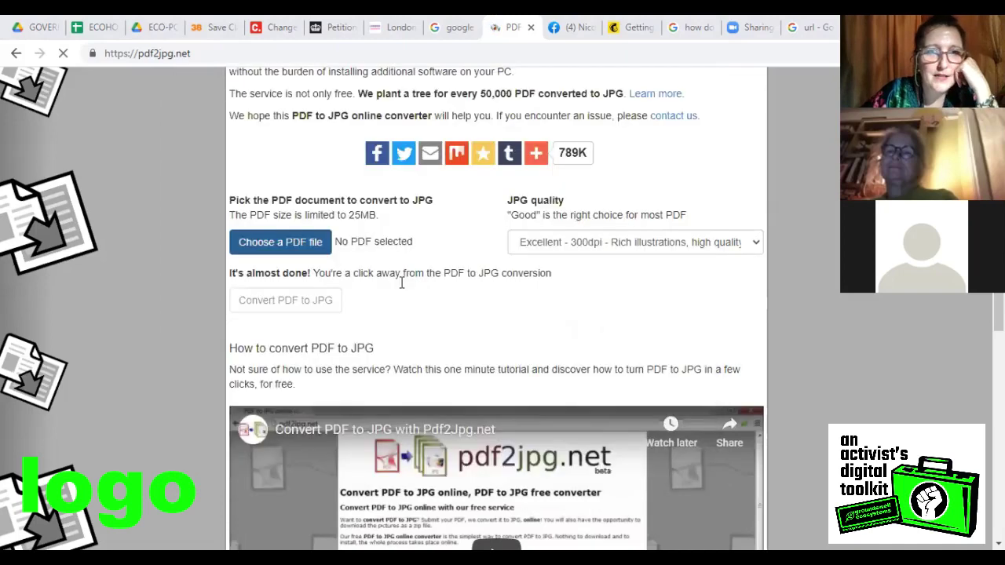
- Choose SAVE OUR FIELD logo WORD demo document 2.pdf from the CREATING A LOGO IN WORD folder as the file to convert
left_click(290, 308)
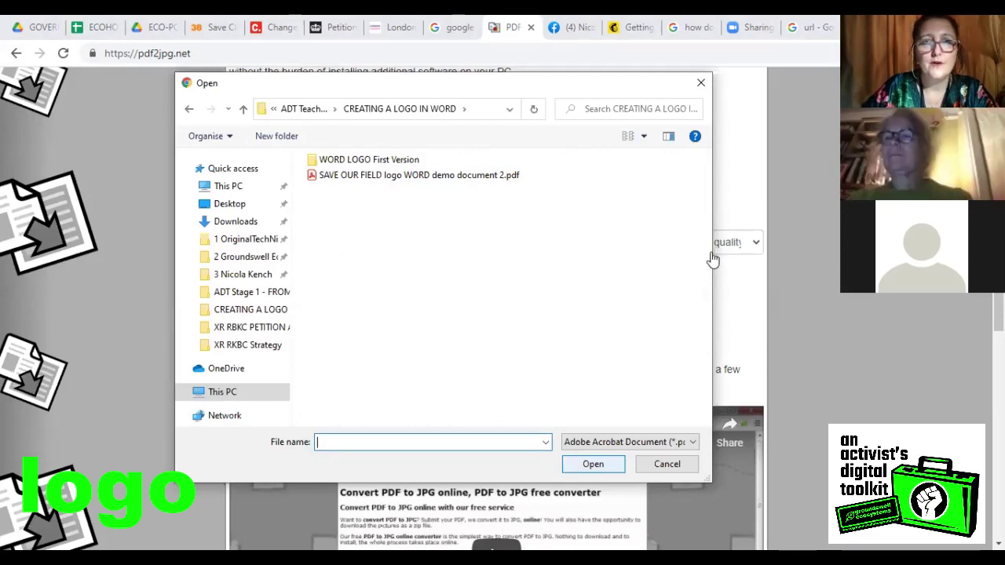
key("shift+Tab")
key("Down")
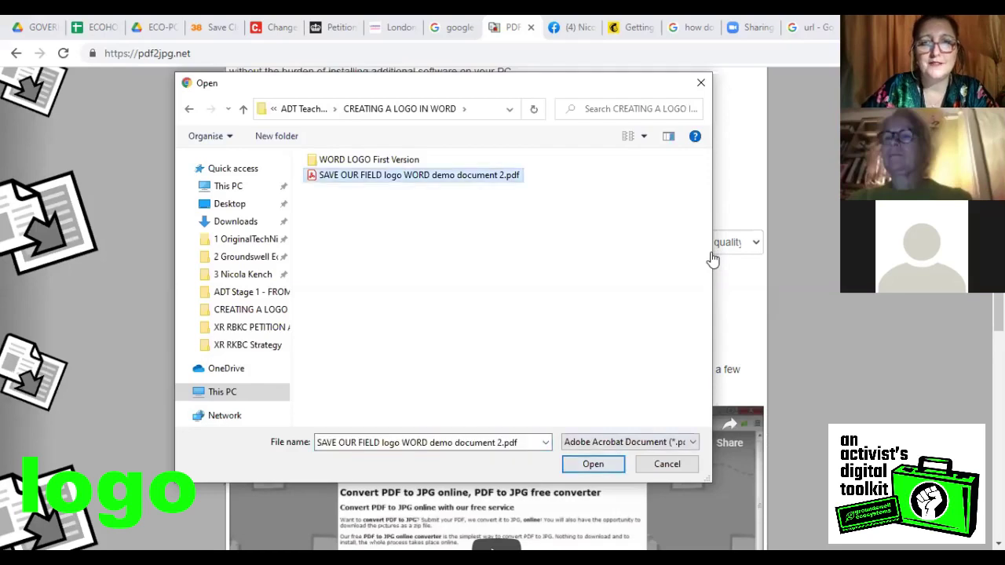
key("Return")
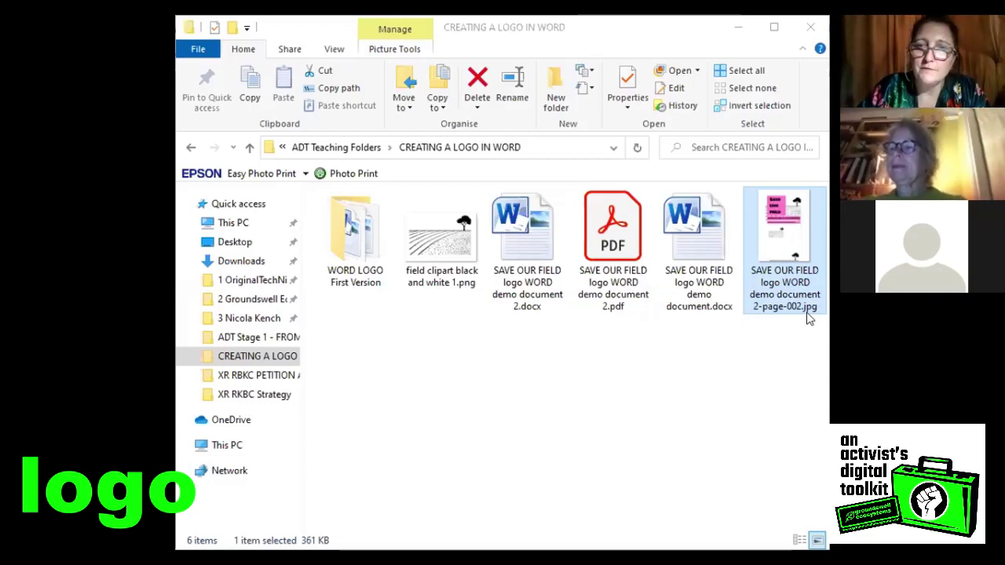
- View SAVE OUR FIELD logo WORD demo document 2-page-002.jpg from the folder and open it in Paint
double_click(785, 238)
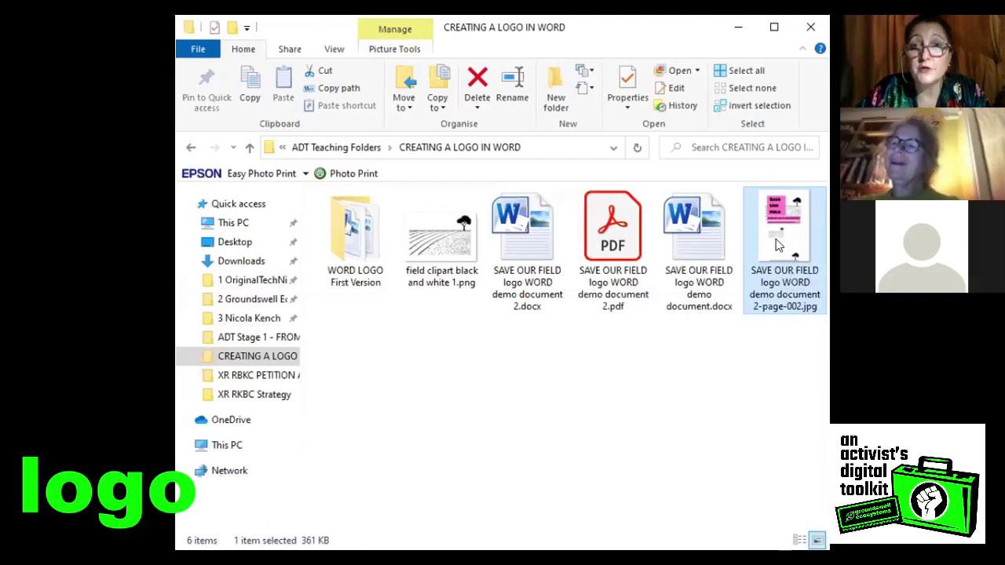
double_click(748, 246)
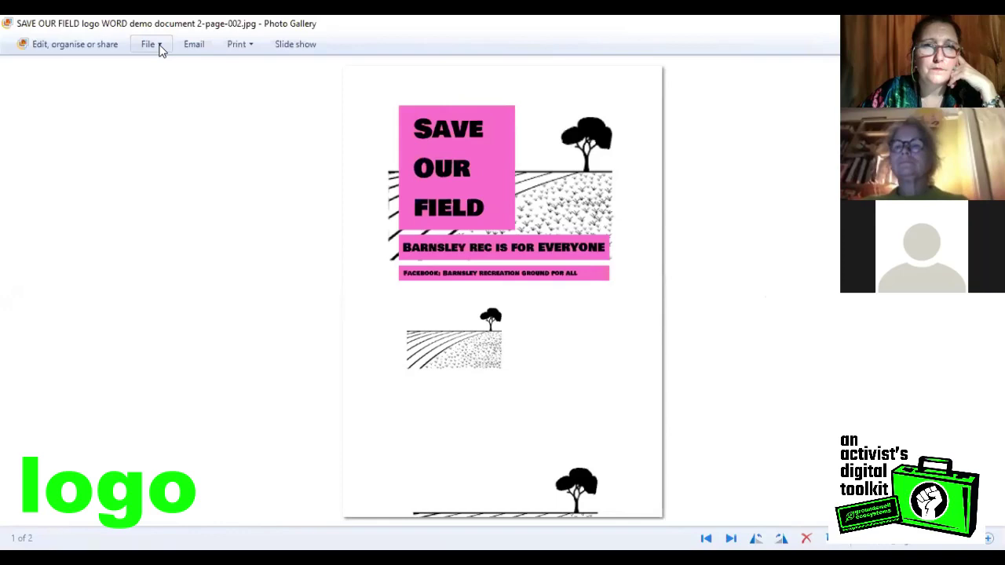
left_click(160, 48)
mouse_move(181, 70)
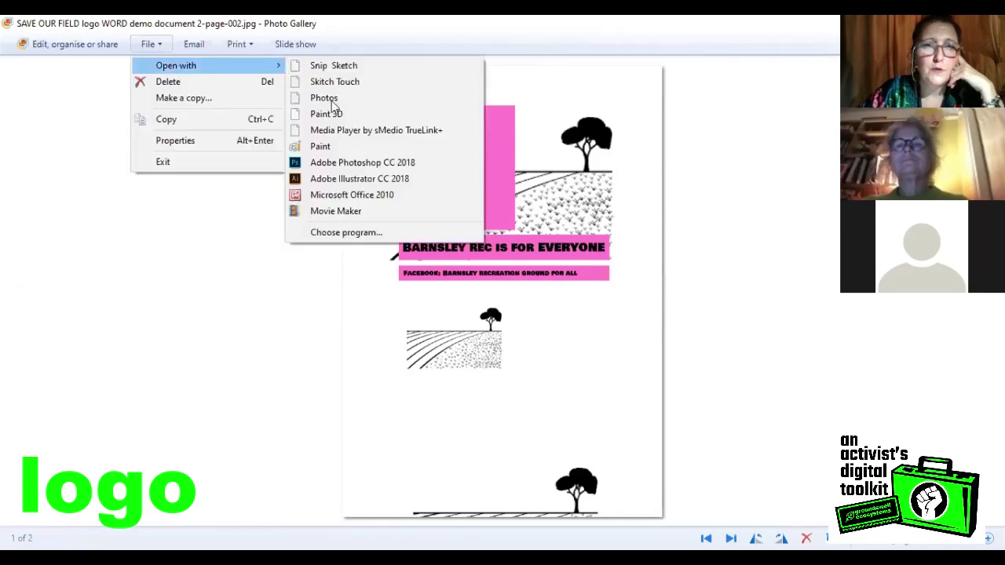
left_click(321, 148)
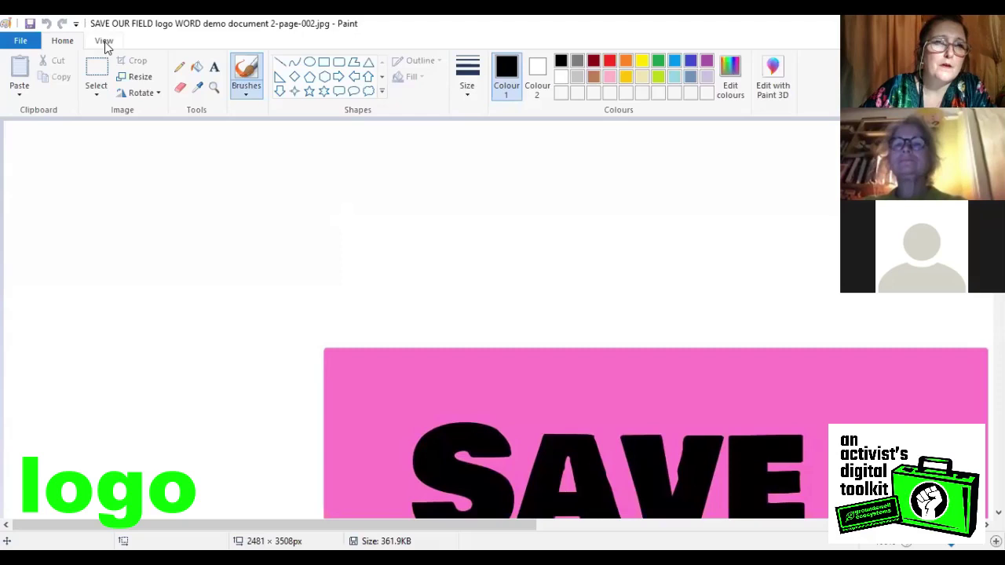
- Select a rectangular area of about 1857 × 1569 px around the large Save Our Field logo, including both pink text strips
left_click(104, 41)
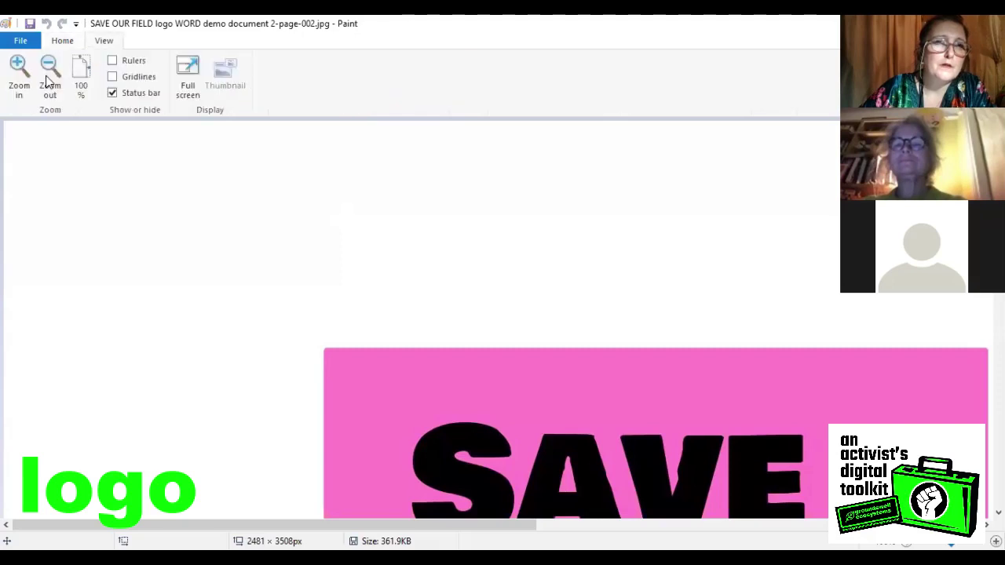
left_click(49, 78)
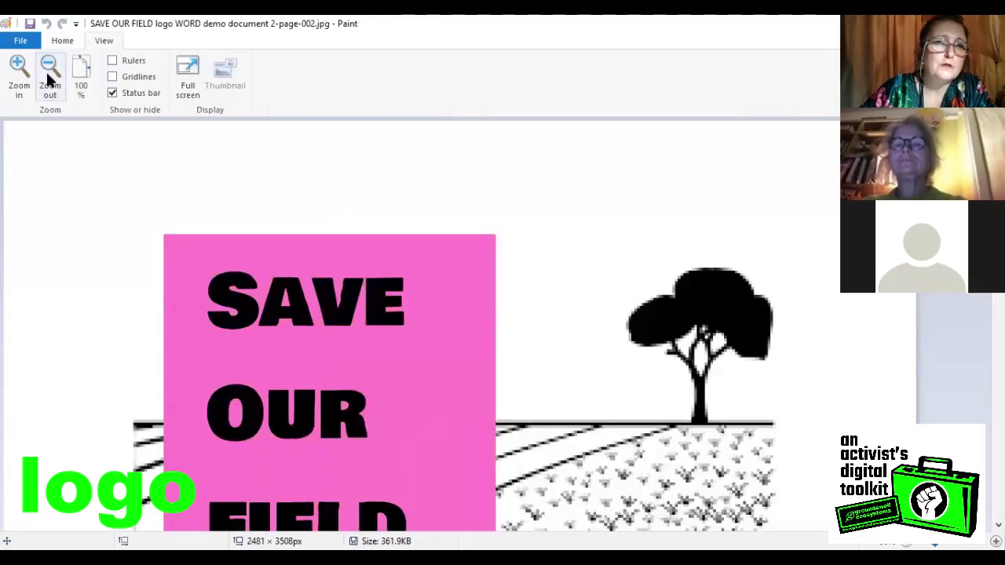
left_click(49, 79)
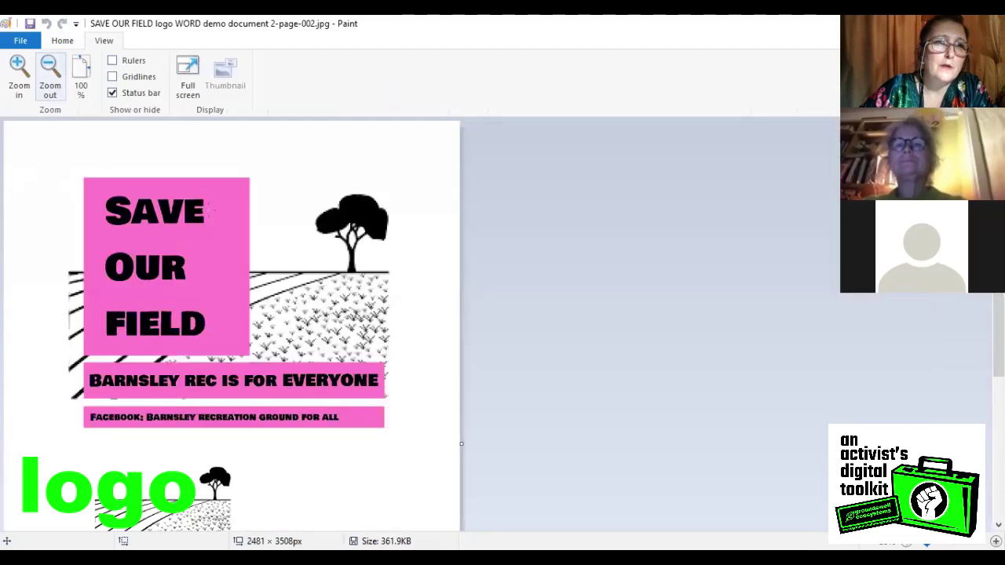
left_click(49, 79)
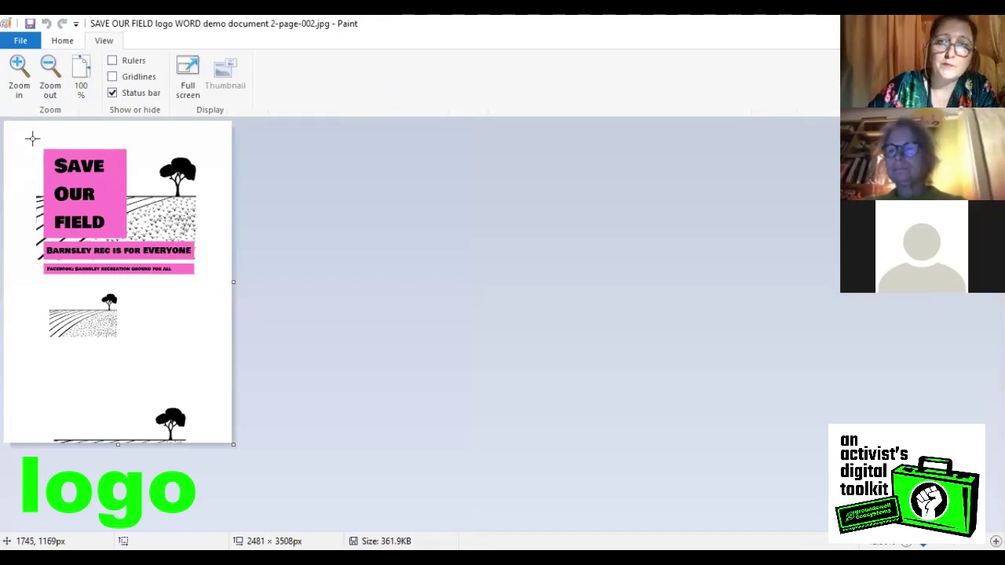
key("alt+h")
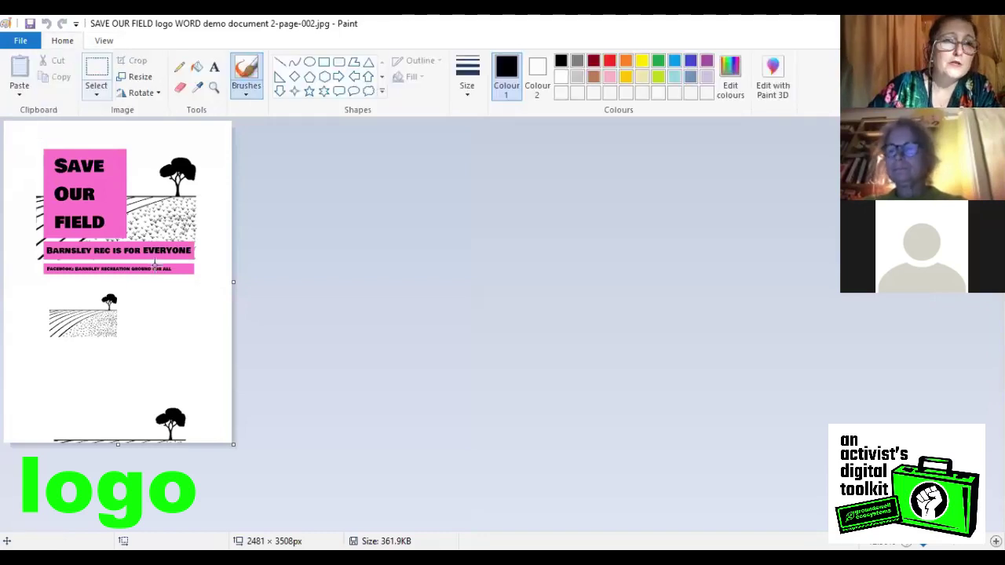
key("Tab")
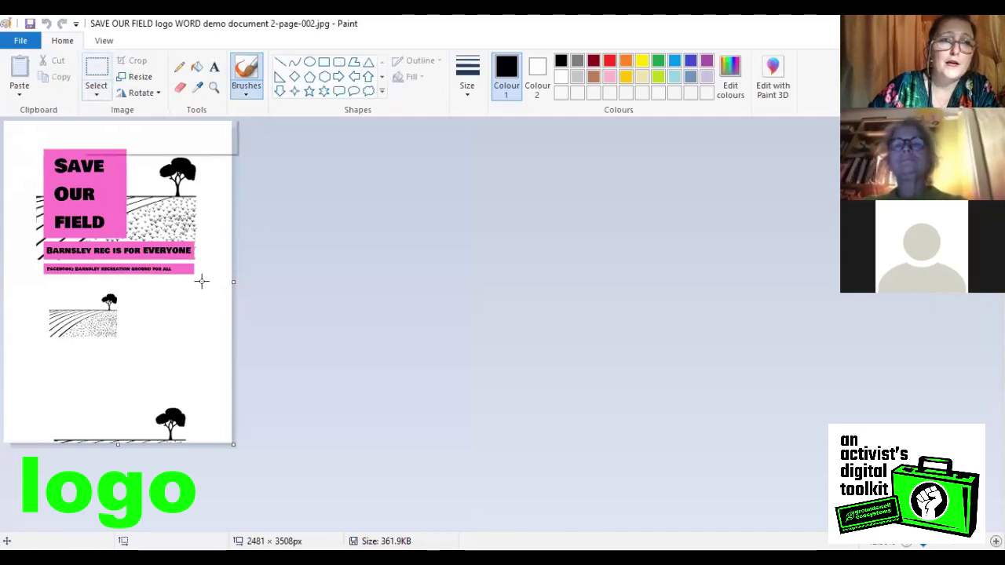
key("Return")
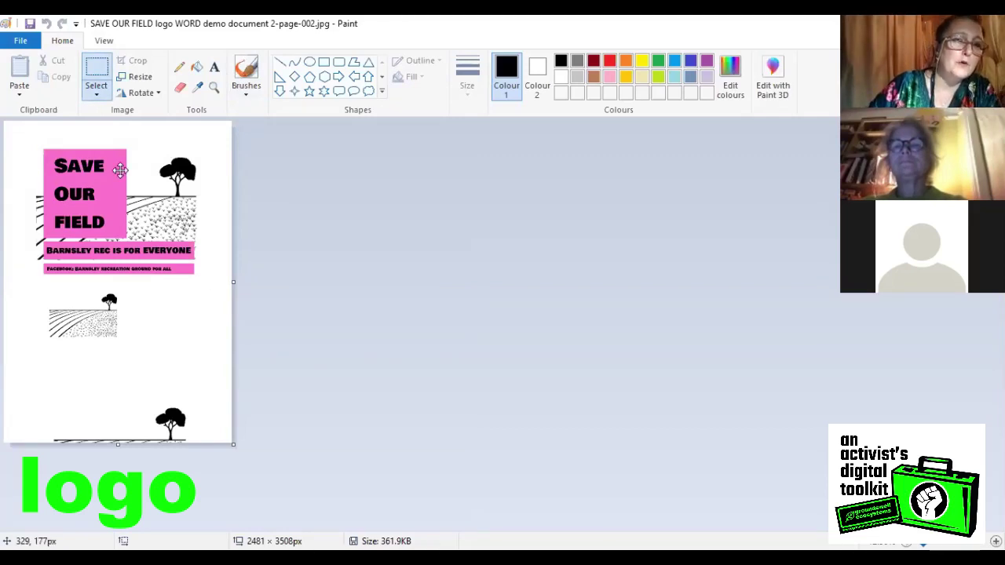
left_click_drag(31, 138, 199, 280)
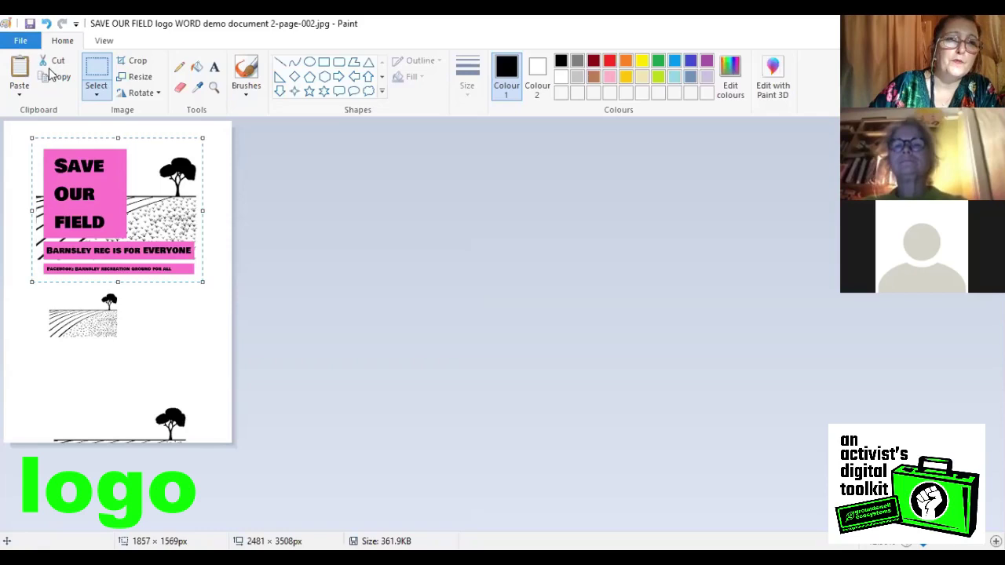
- Start a new image and paste the copied logo into it
key("ctrl+n")
key("ctrl+v")
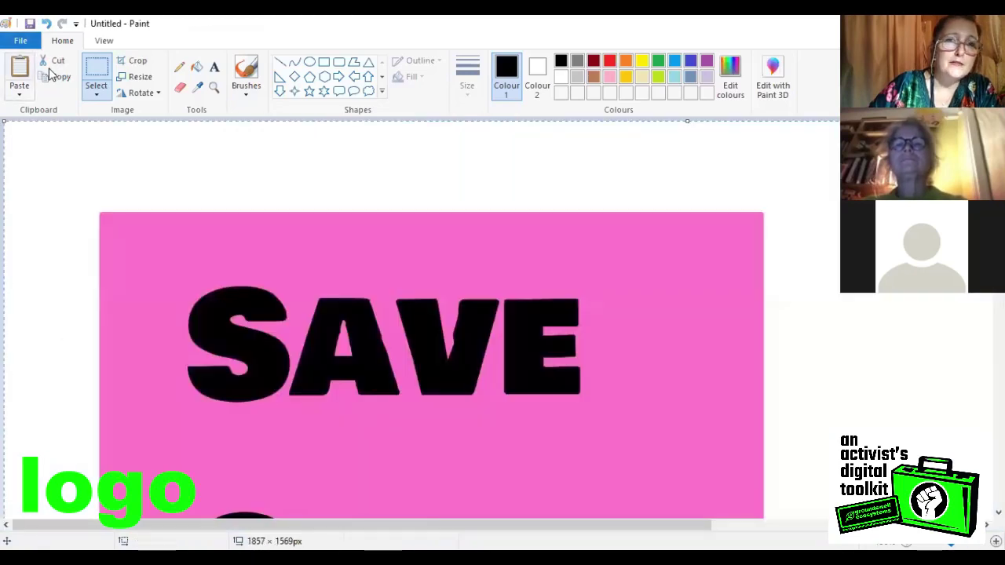
key("alt+v")
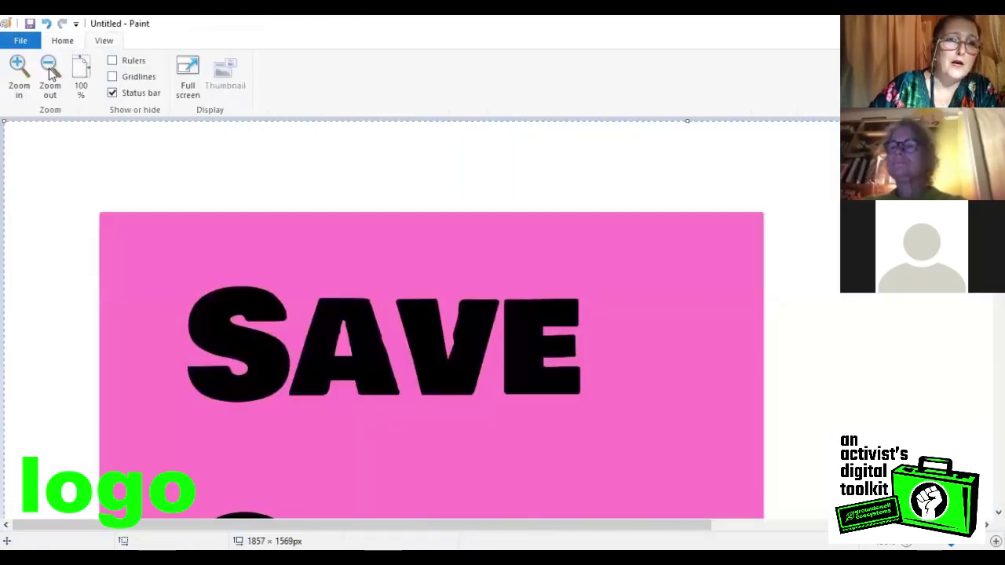
left_click(50, 72)
left_click(49, 72)
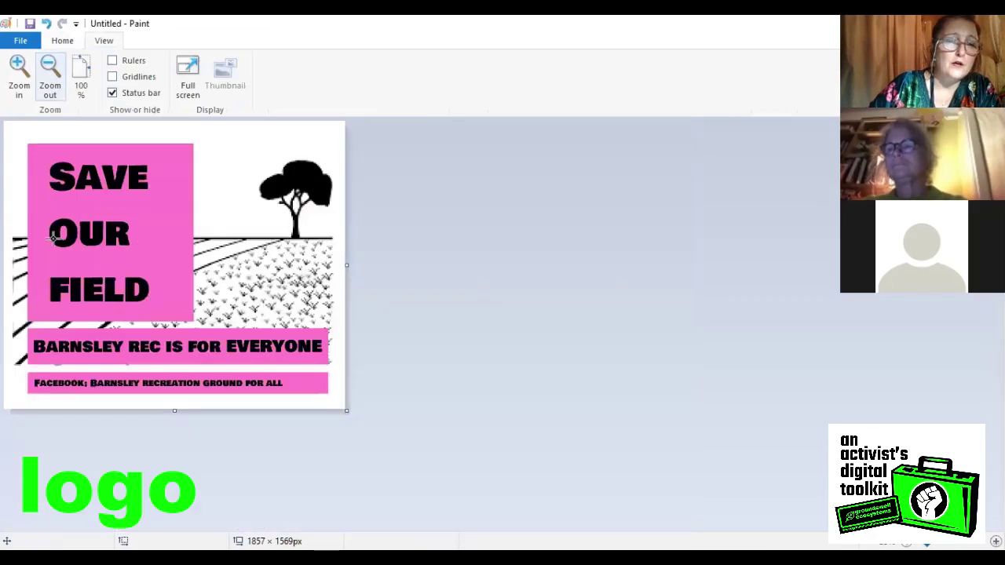
scroll(43, 224, "down", 1)
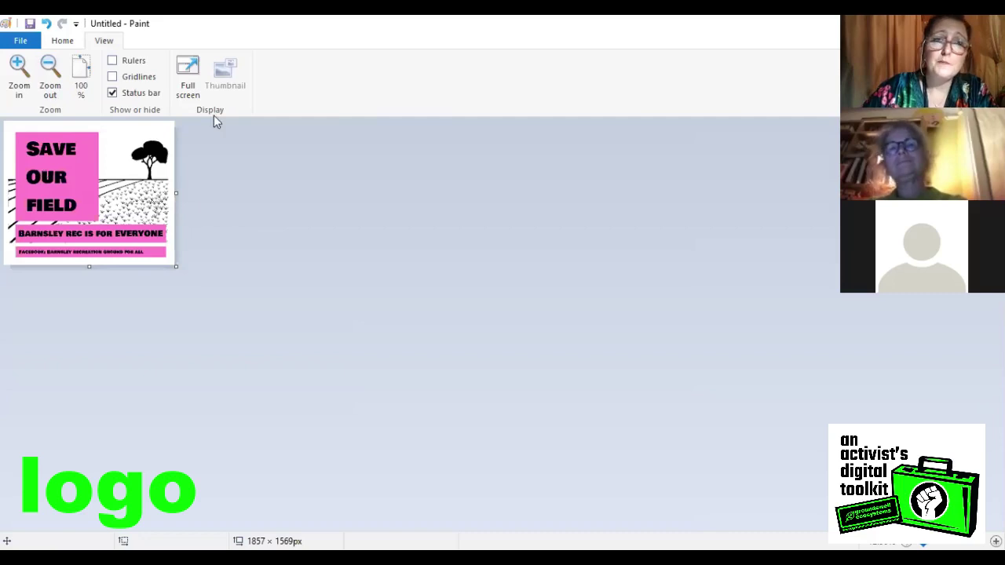
- Check the available picture formats and save the new logo image
key("alt+f")
key("a")
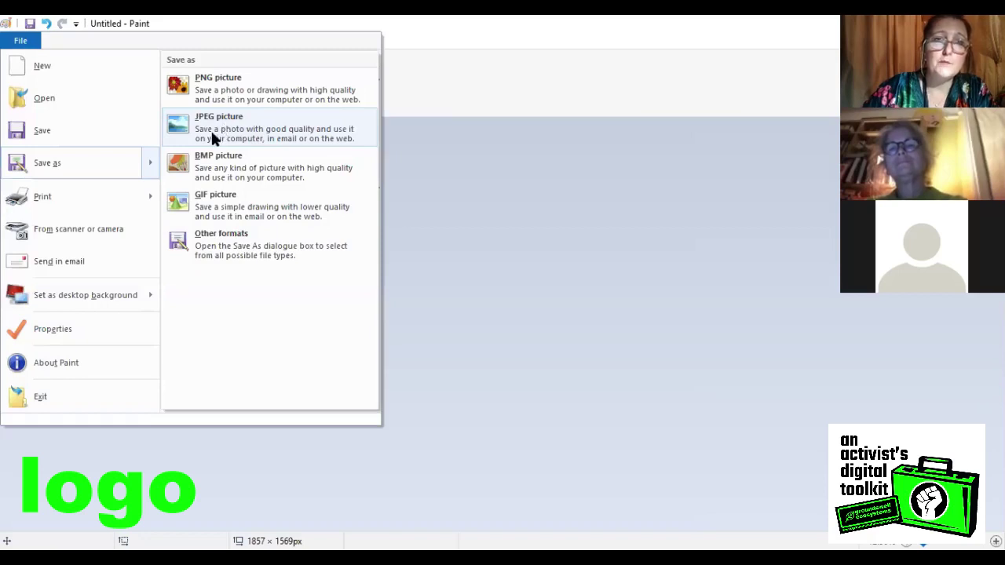
left_click(20, 40)
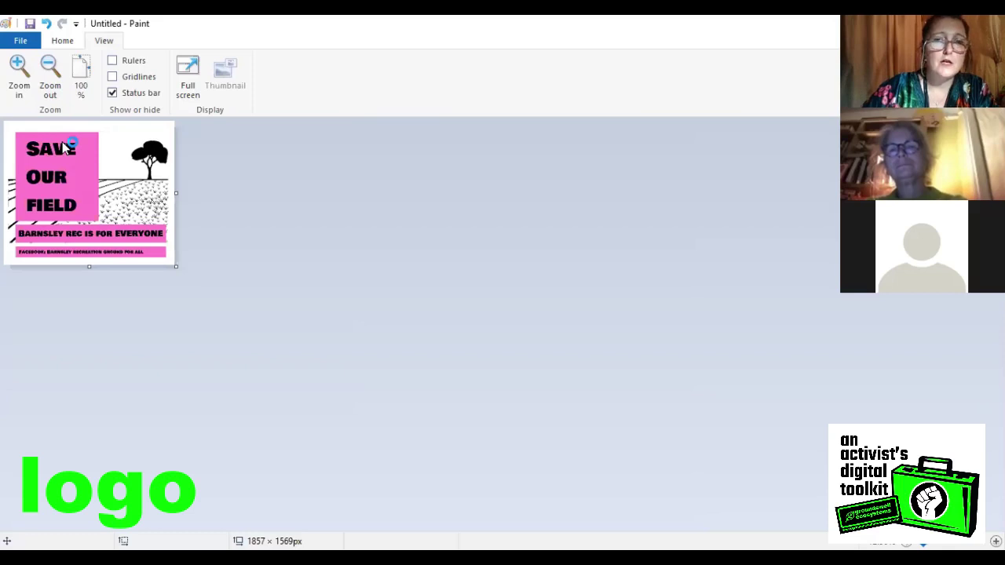
key("ctrl+s")
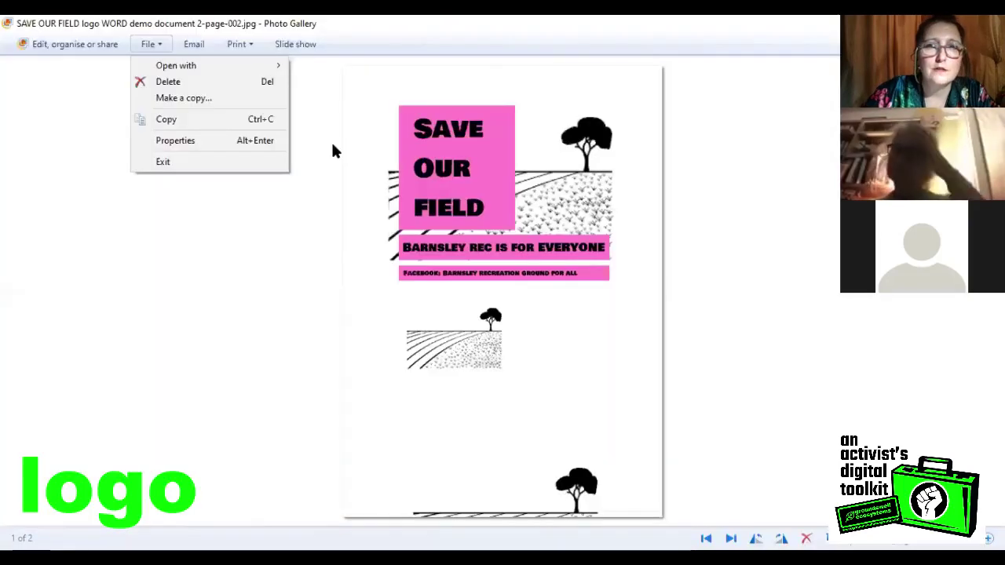
- Open the page image in Paint and copy an area of about 1897 × 1585 px around the large Save Our Field logo
mouse_move(204, 65)
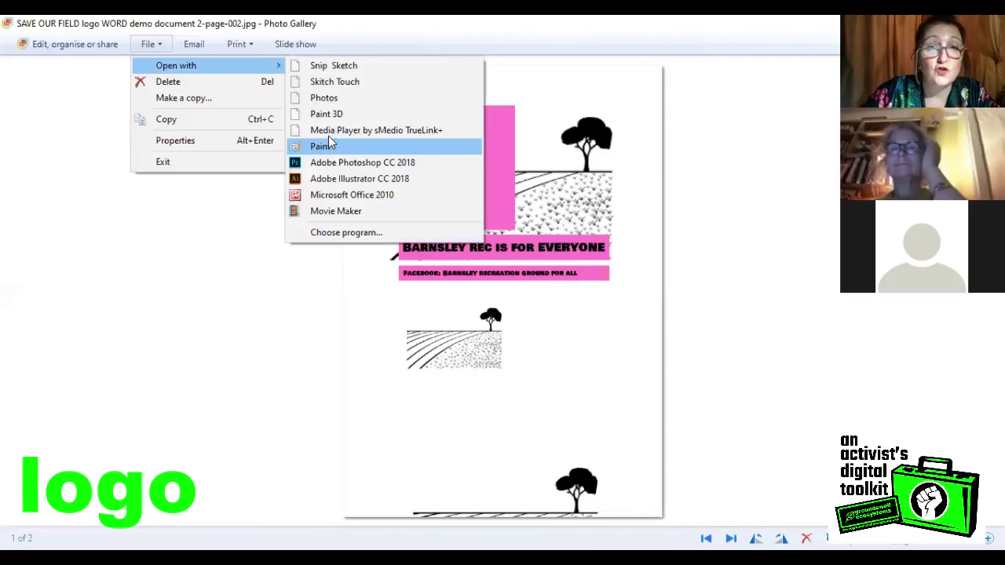
left_click(329, 145)
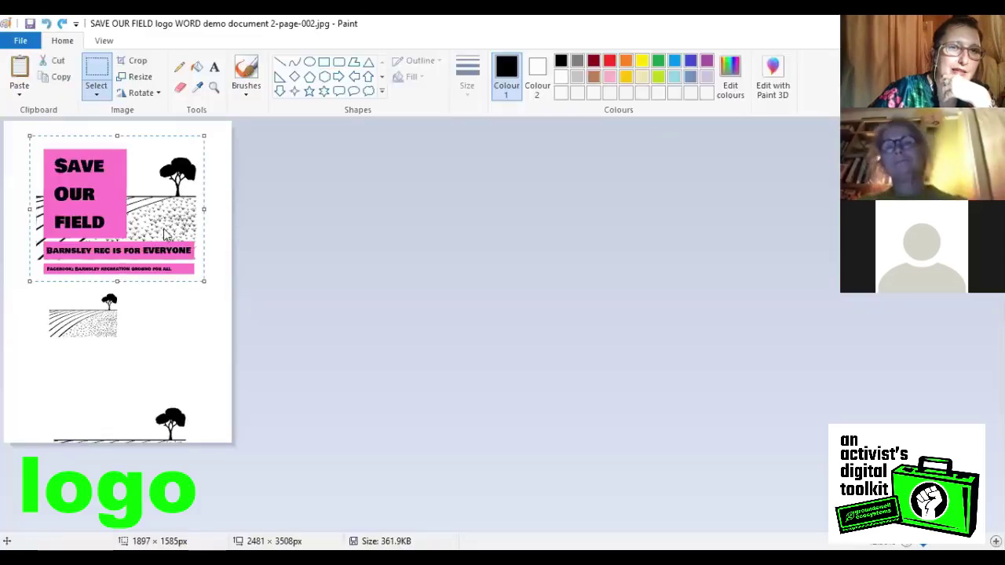
right_click(123, 203)
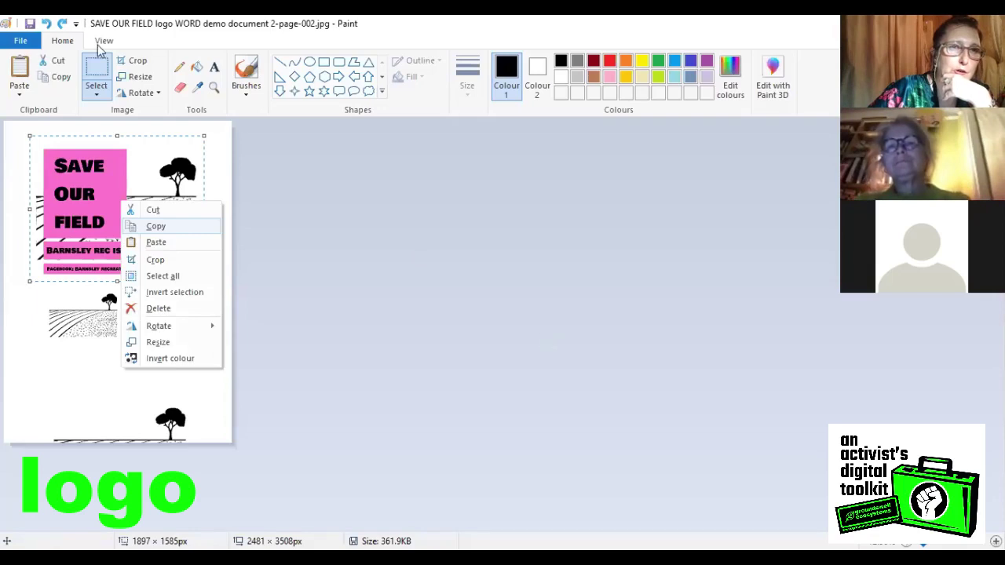
- Start a new image without saving changes to the page image, and paste the copied logo into it
key("ctrl+n")
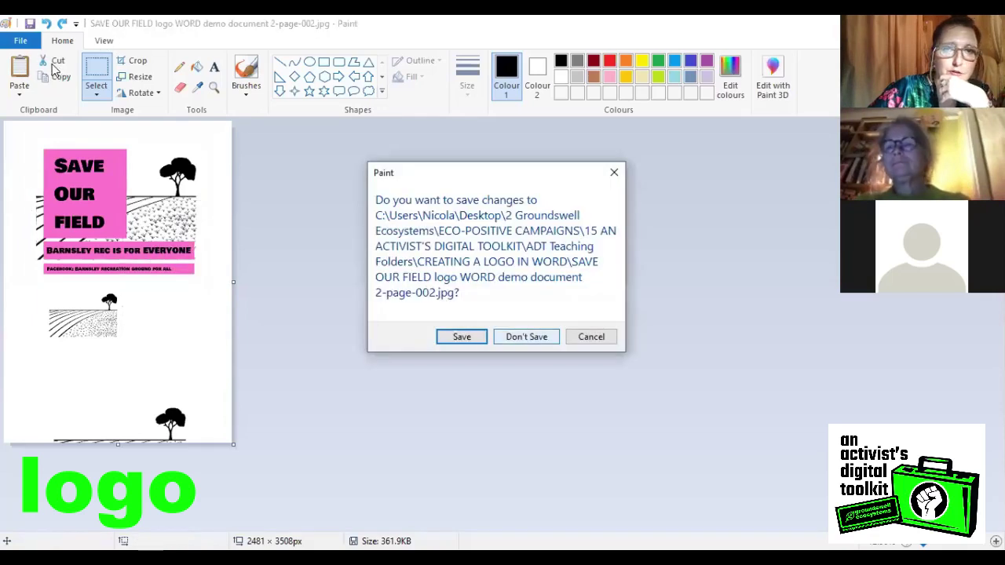
key("n")
key("ctrl+v")
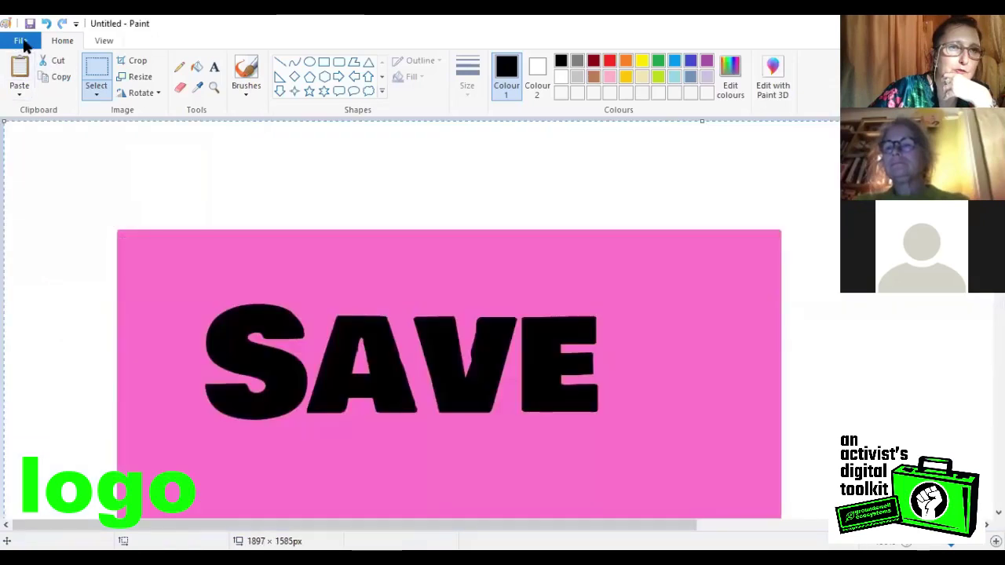
scroll(23, 43, "down", 1)
scroll(197, 126, "down", 1)
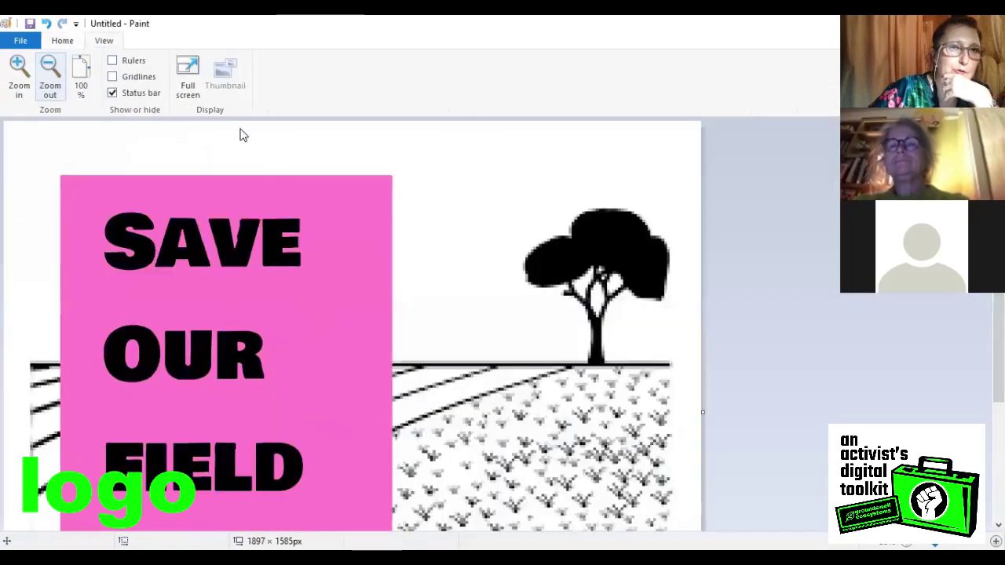
scroll(337, 139, "down", 2)
key("Escape")
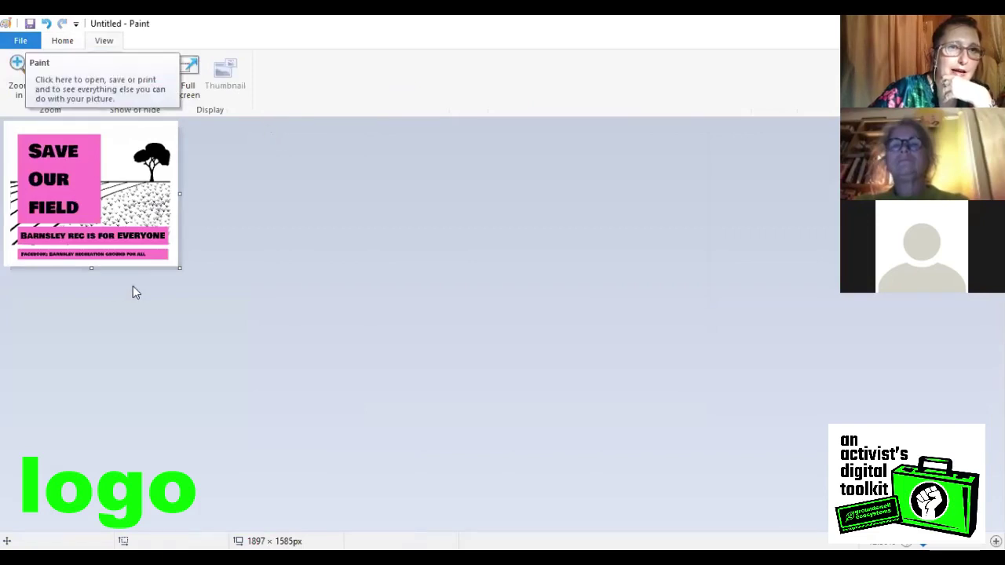
- Start saving the logo as a JPEG picture in 15 AN ACTIVIST'S DIGITAL TOOLKIT > ADT Teaching Folders > CREATING A LOGO IN WORD
key("Return")
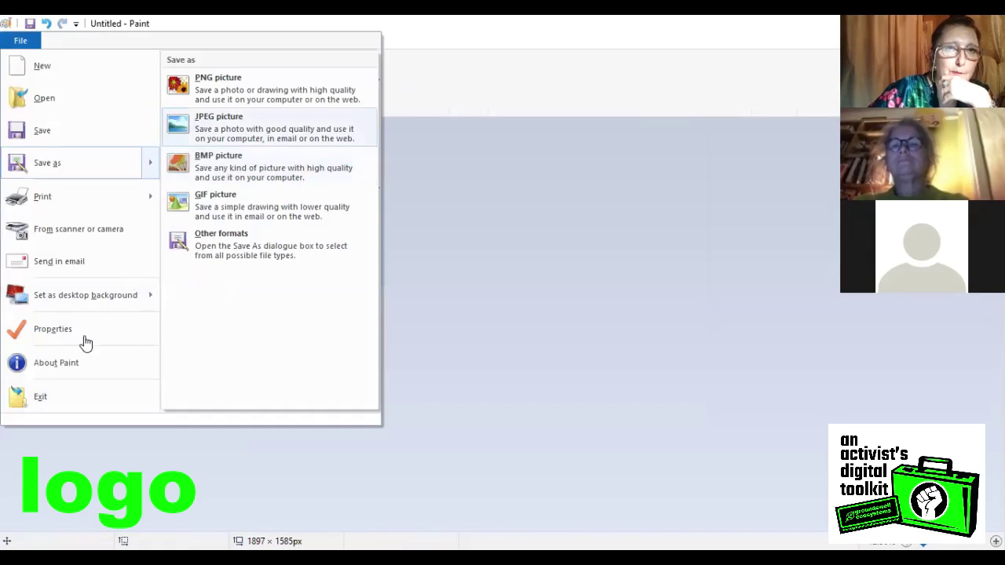
key("Down")
key("Up")
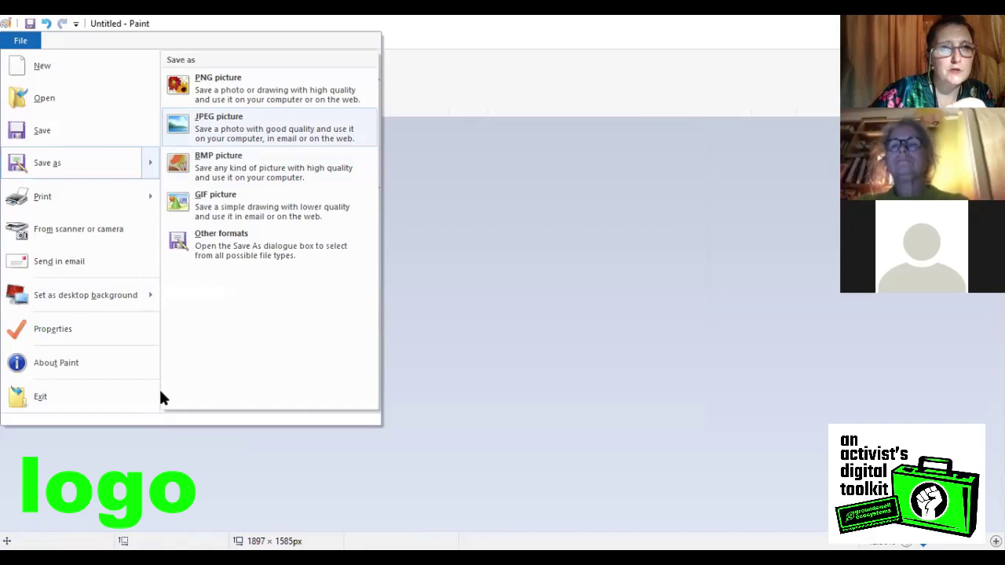
key("Return")
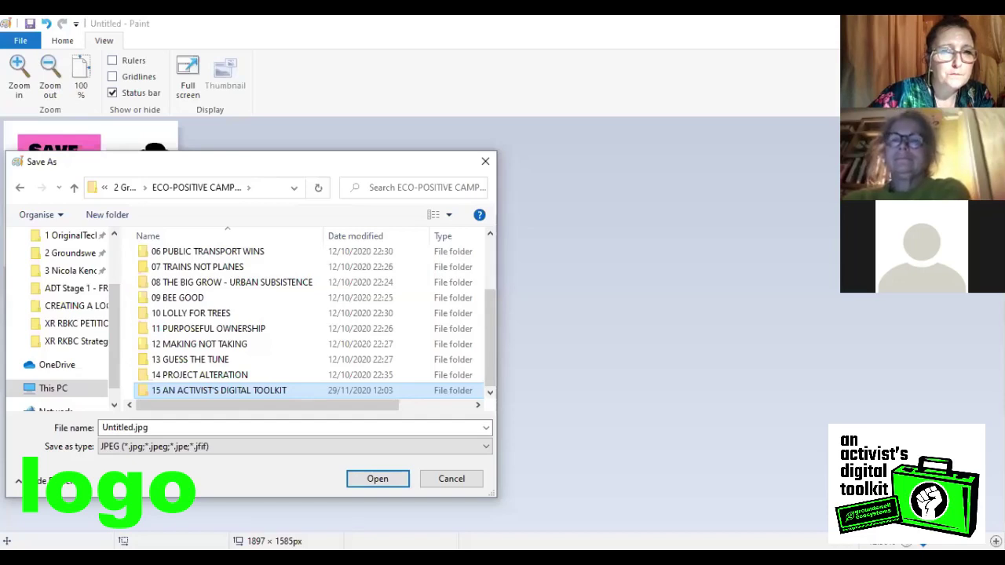
key("Return")
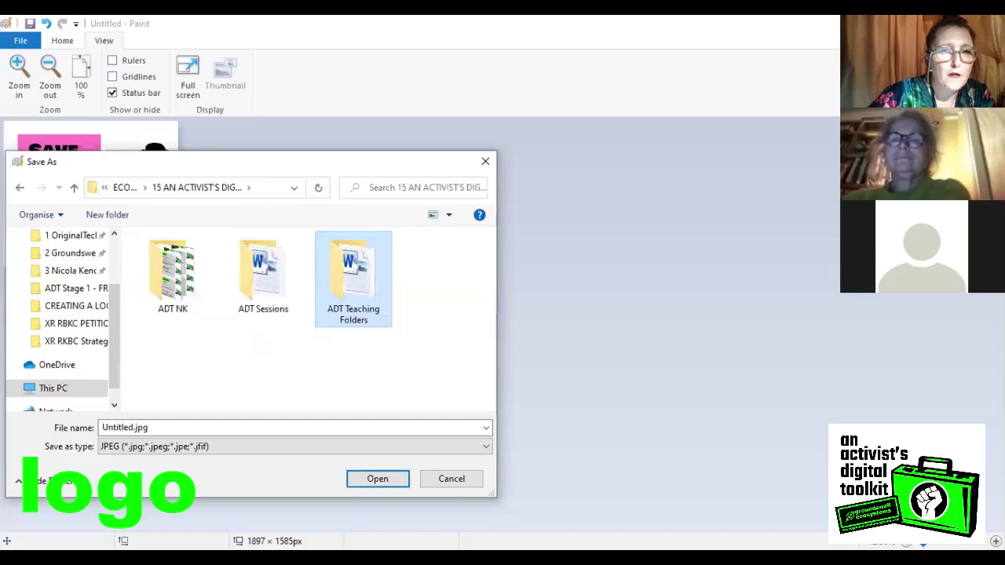
key("Return")
left_click(207, 257)
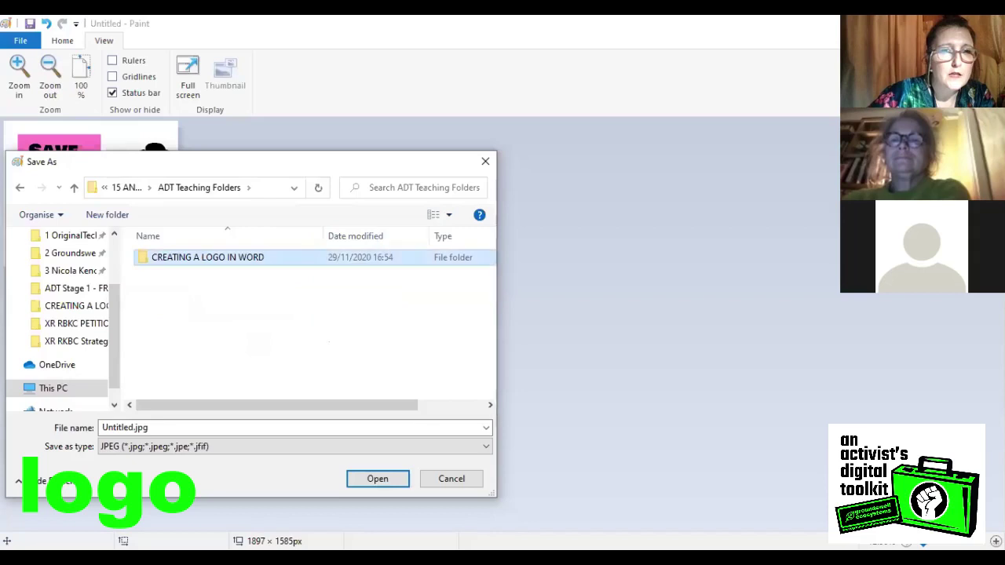
key("Return")
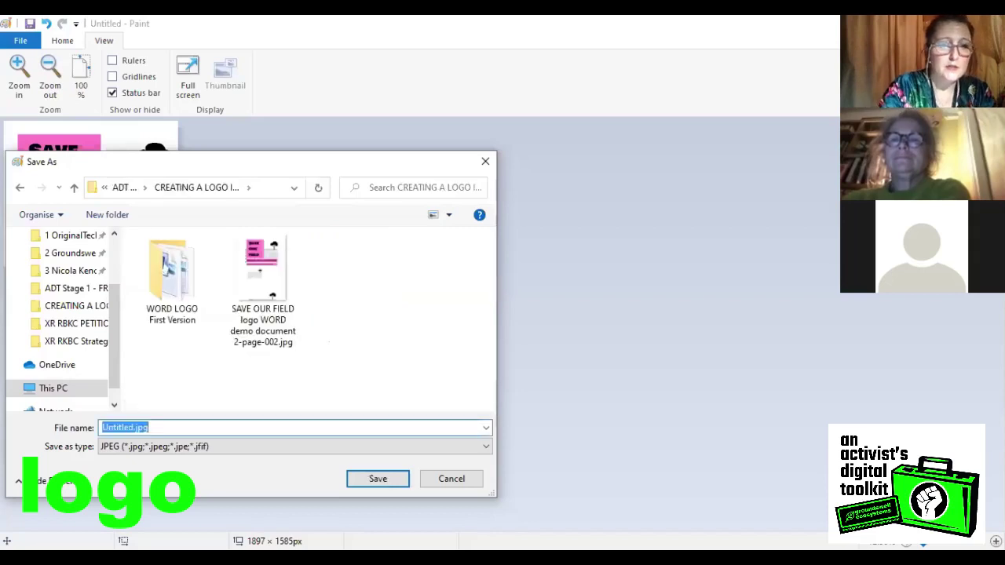
- Name the logo file SAVE OUR FIELD logo 1 and save it
type("SAVE ")
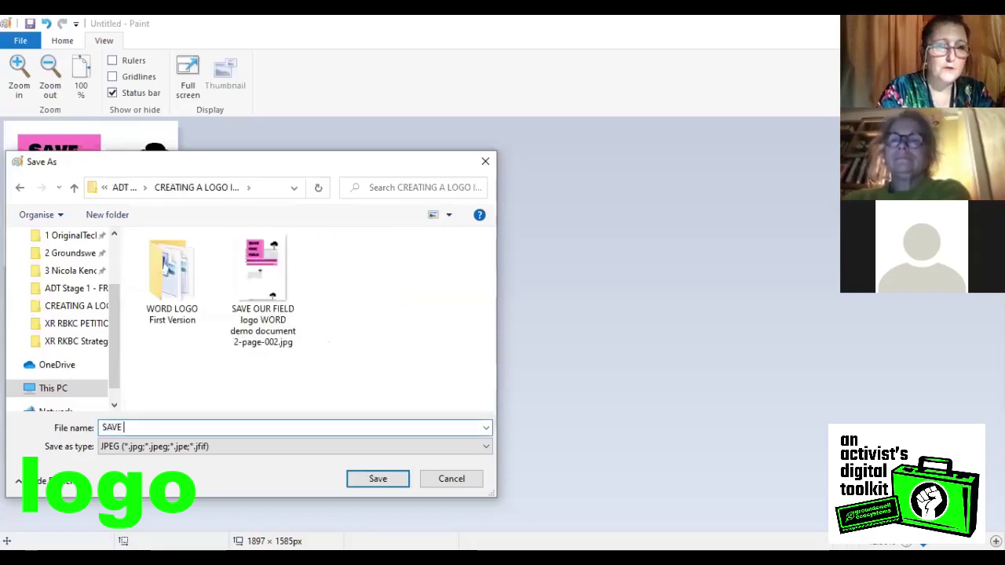
type("OUR FIELD logo 1")
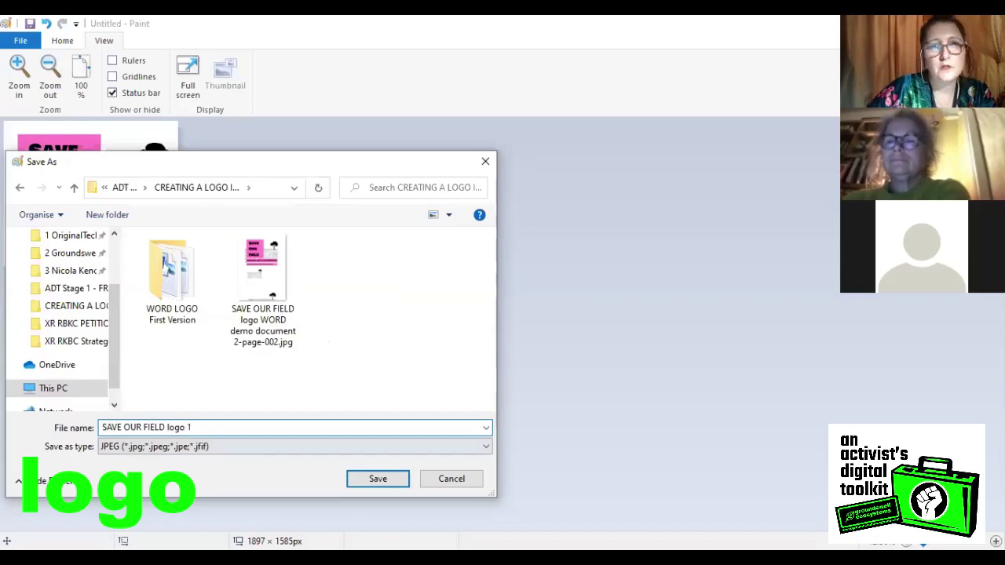
key("Return")
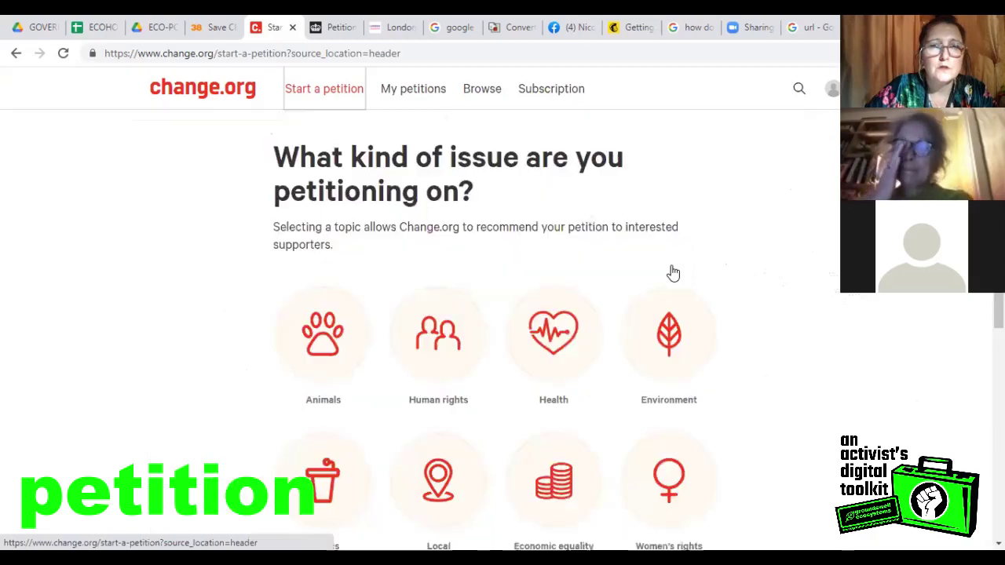
- On the change.org start-a-petition page, choose Environment as the issue and proceed to the petition title
scroll(673, 273, "down", 1)
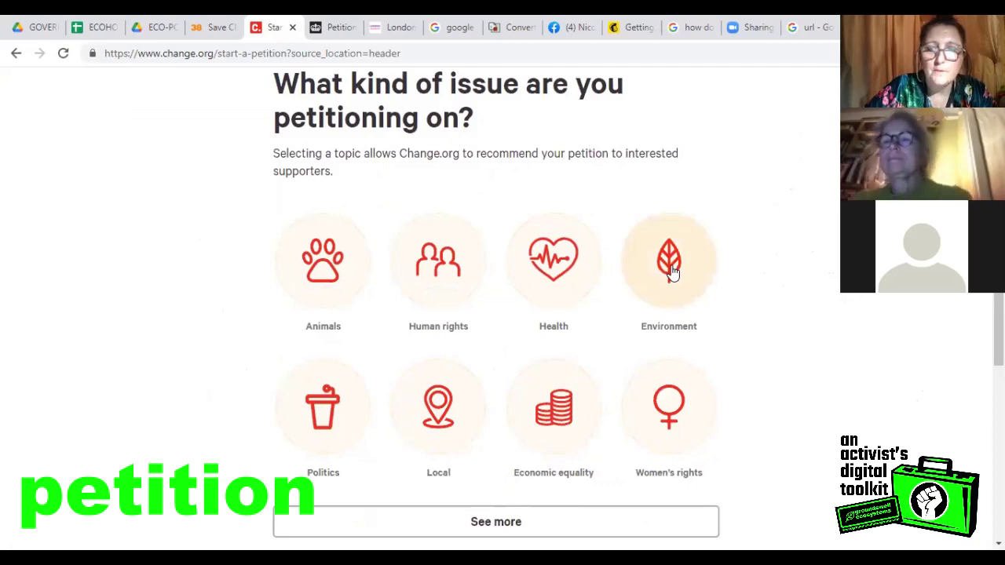
left_click(672, 272)
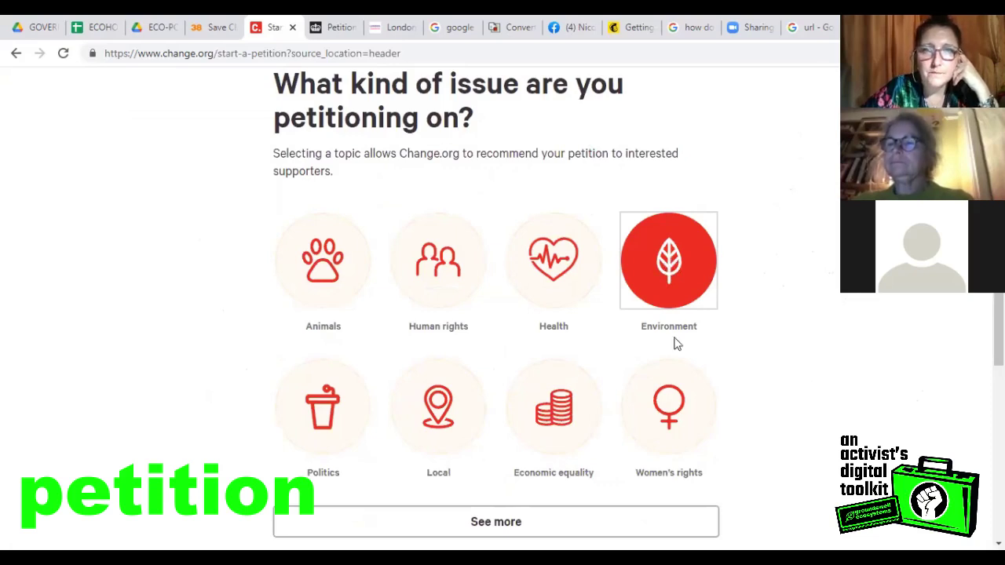
scroll(677, 344, "down", 3)
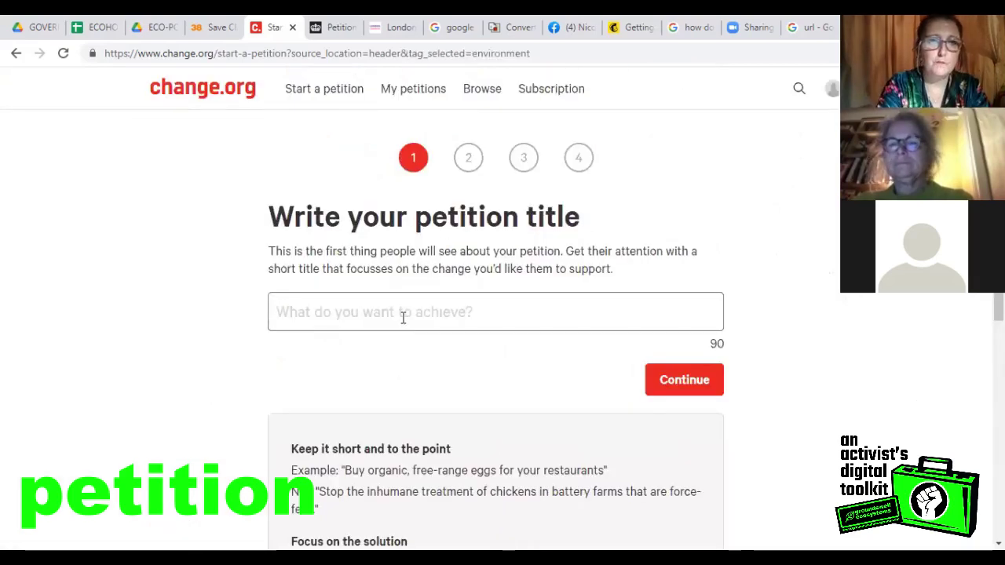
- Enter "SAVE OUR FIELD - Barnsley Rec Is For Everyone" as the petition title and continue to the recipient question
type("SAVE ")
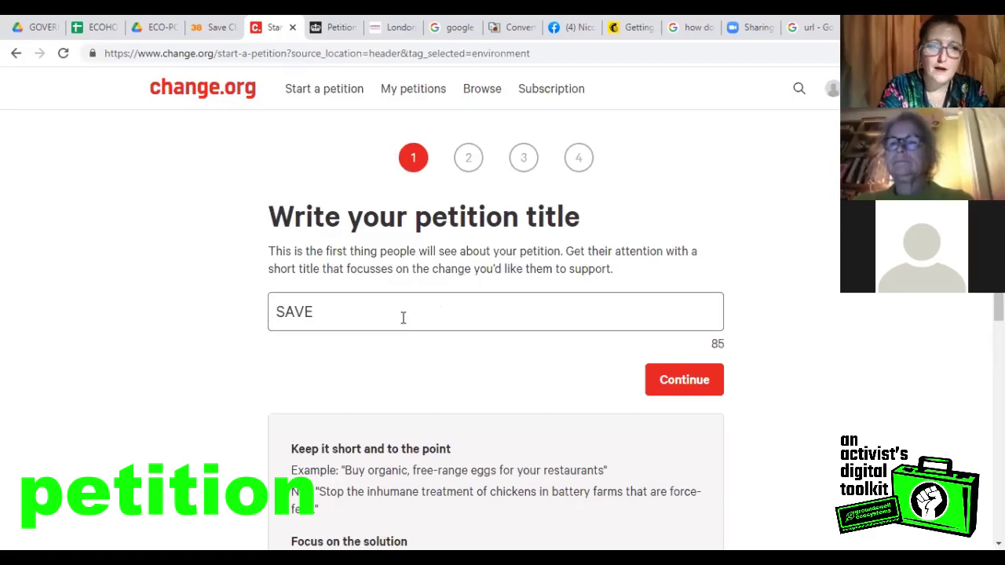
type("O")
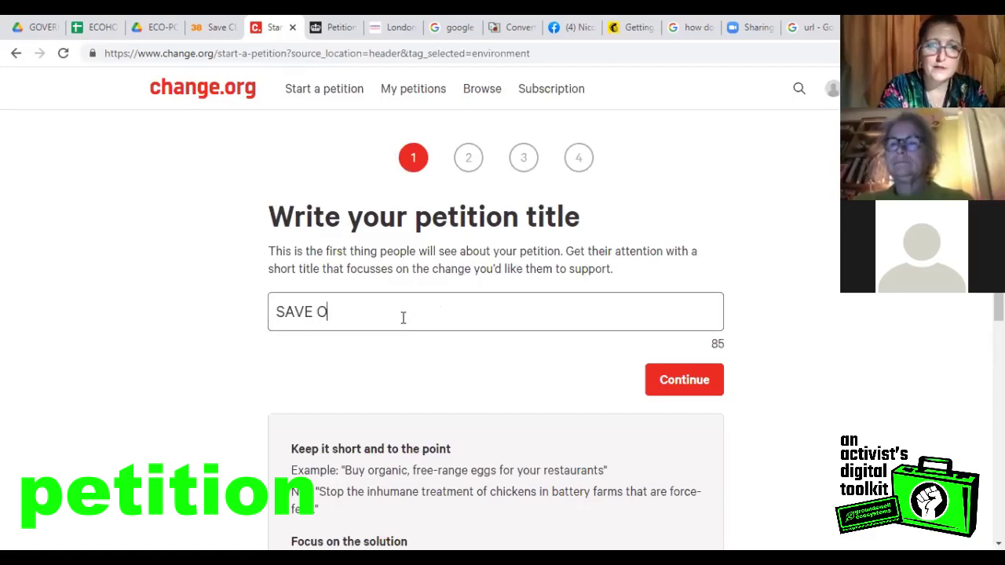
type("UR FIELD - BAr")
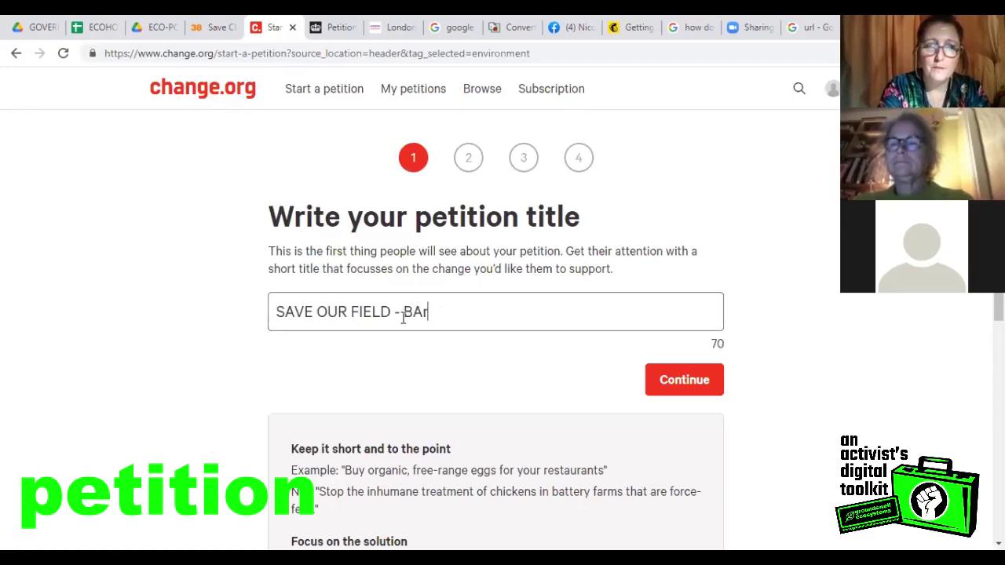
key("BackSpace")
key("BackSpace")
type("ar")
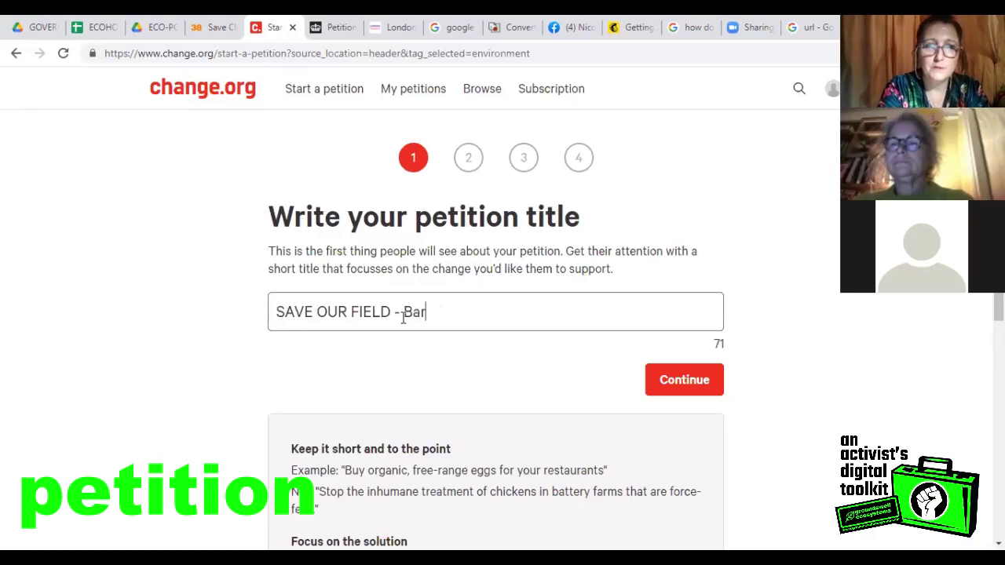
type("nsley Re")
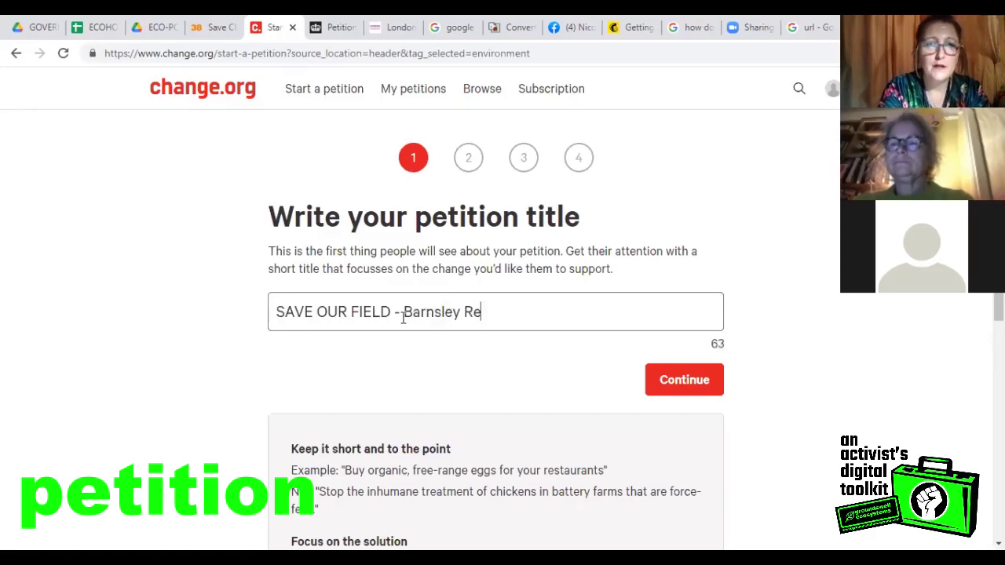
type("c is")
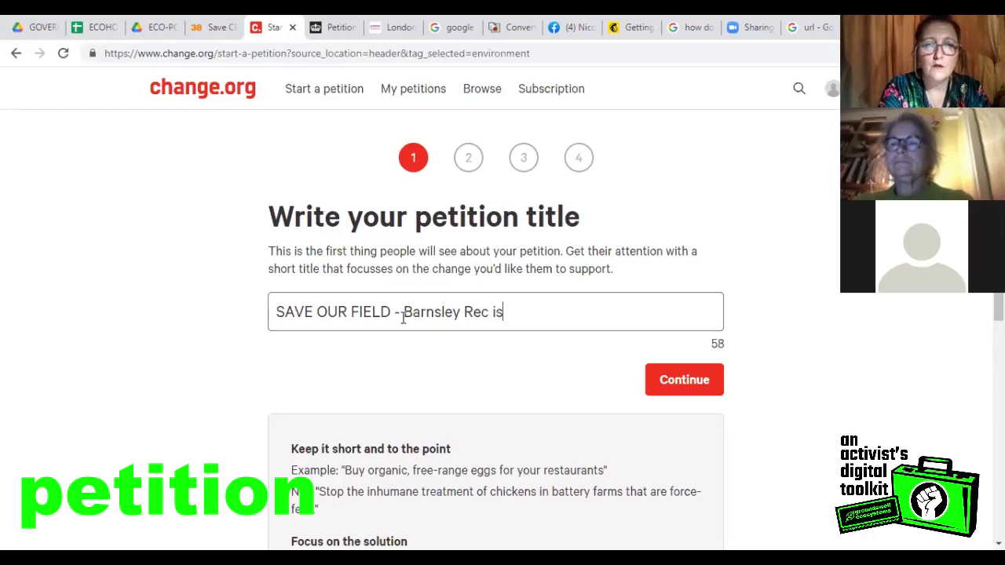
key("BackSpace")
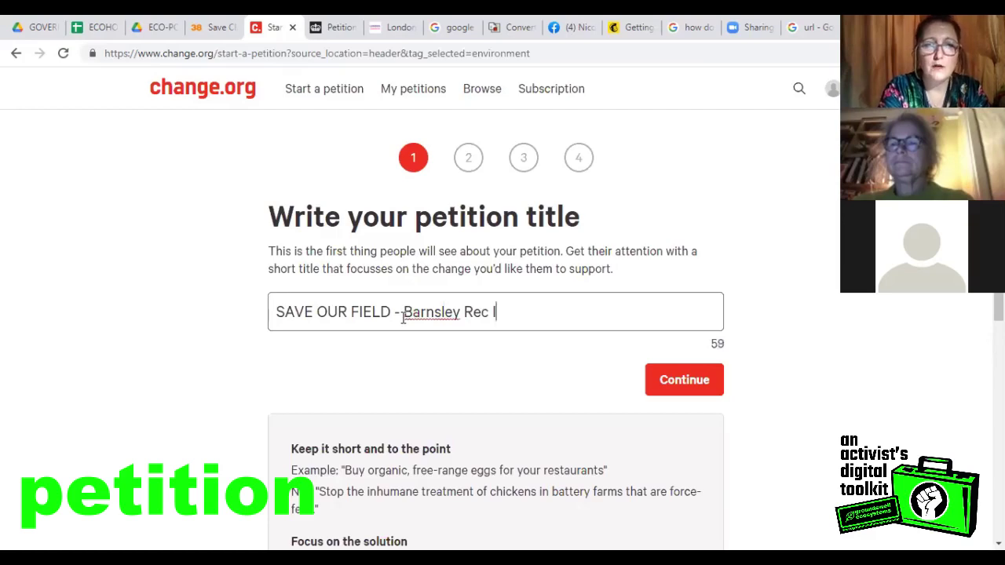
type("s For")
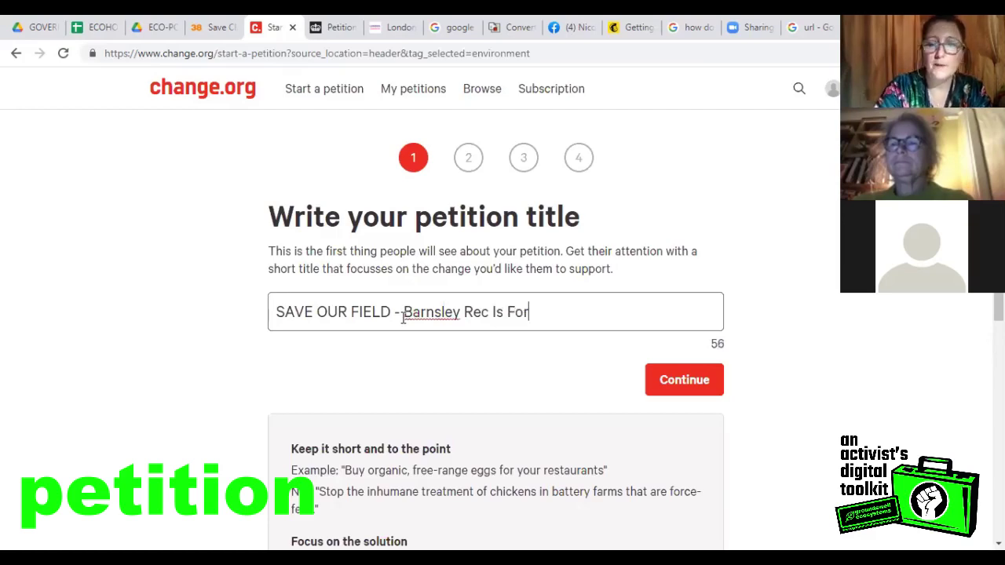
type(" Everyone")
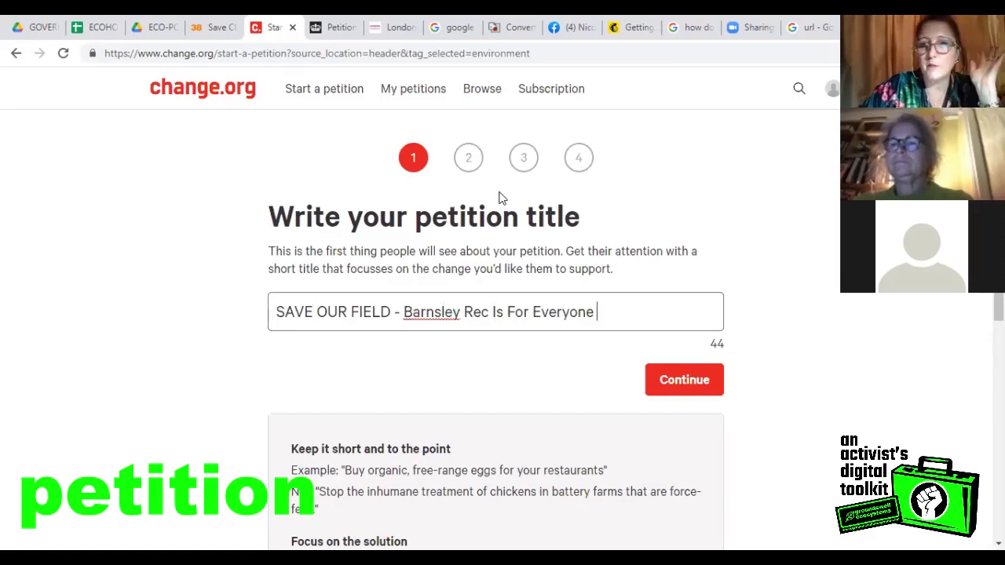
left_click(686, 389)
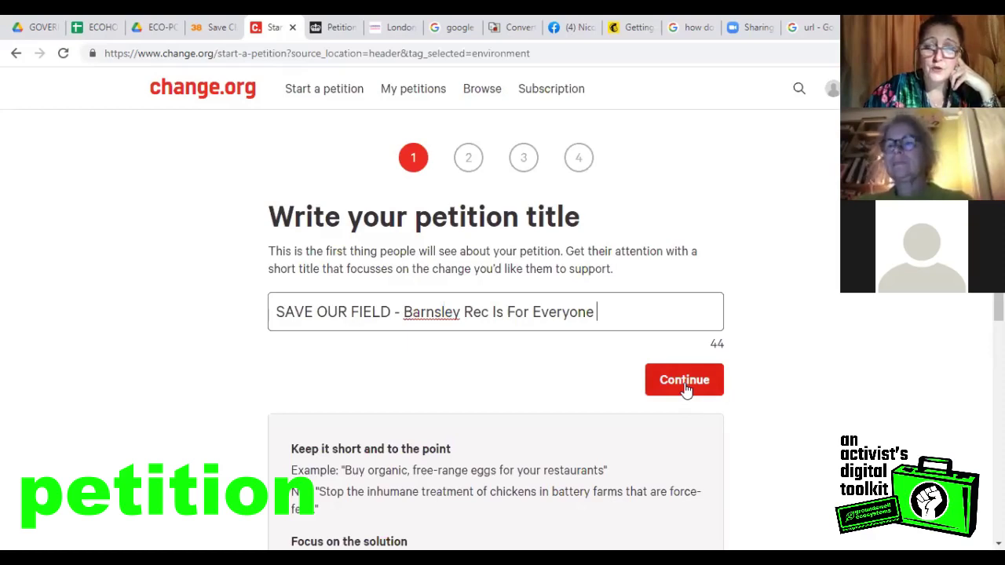
left_click(686, 388)
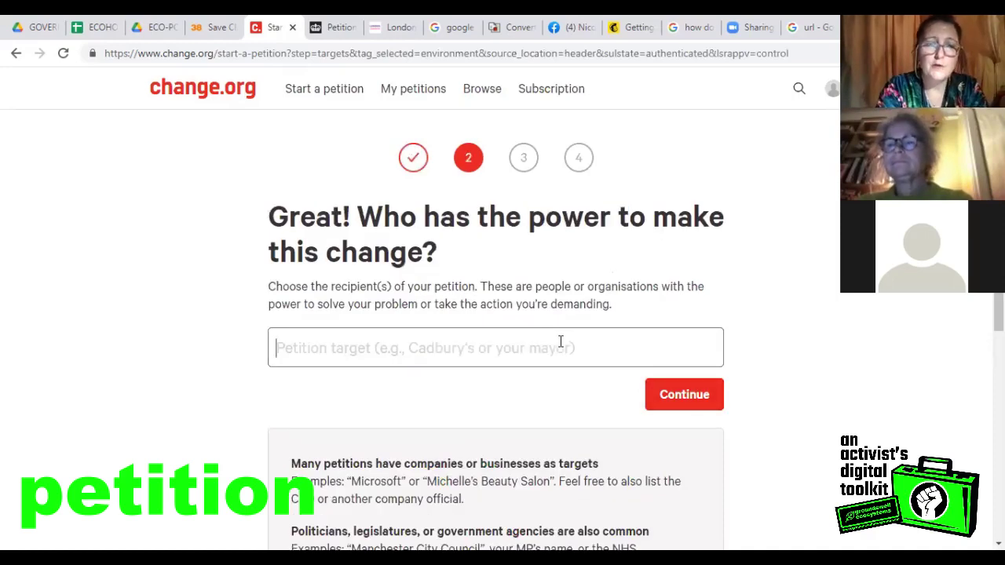
- Add Barnsley Council as the recipient with the power to make the petition's change
type("Barn")
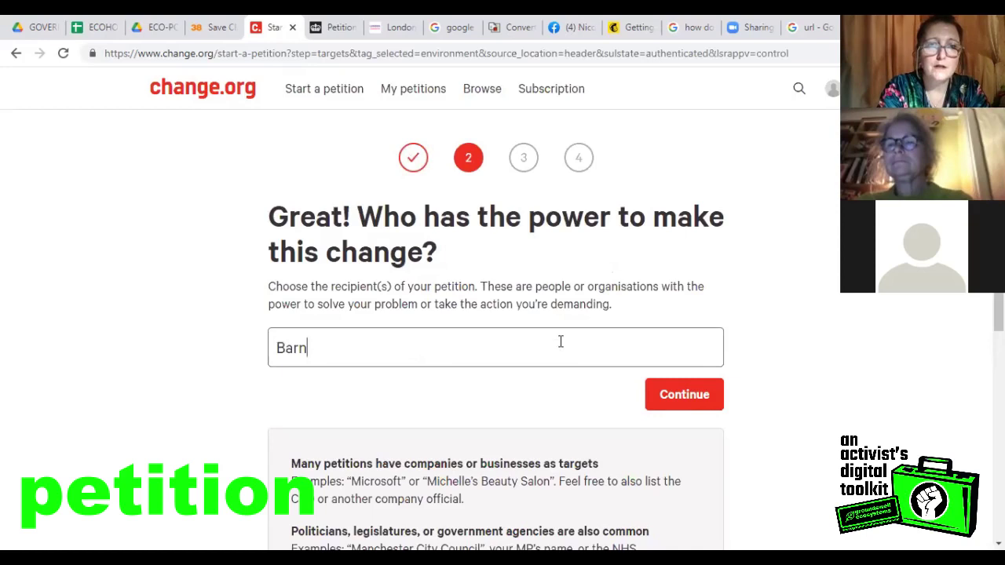
type("sely")
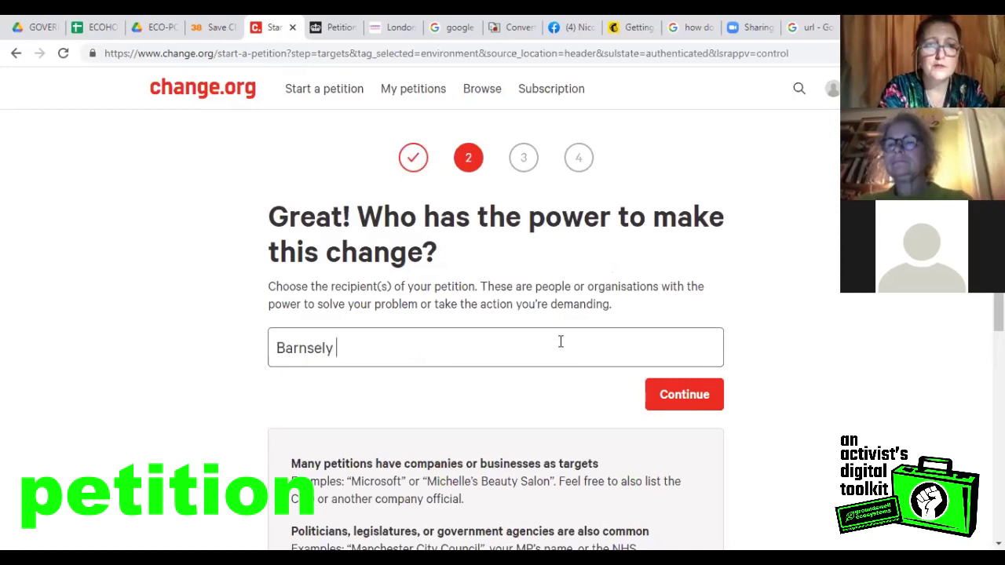
key("BackSpace")
key("BackSpace")
key("BackSpace")
key("BackSpace")
type("ley C")
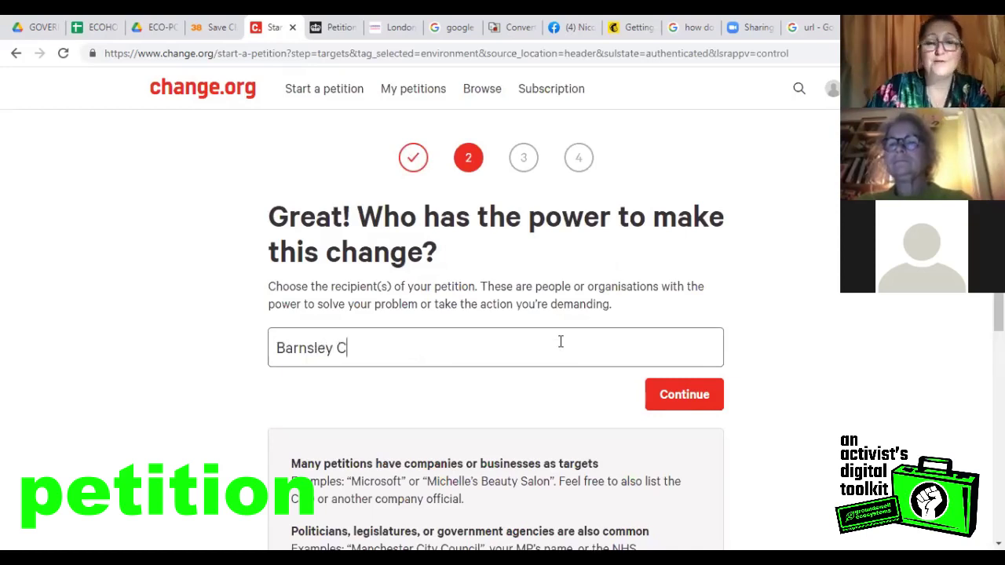
type("ouncil")
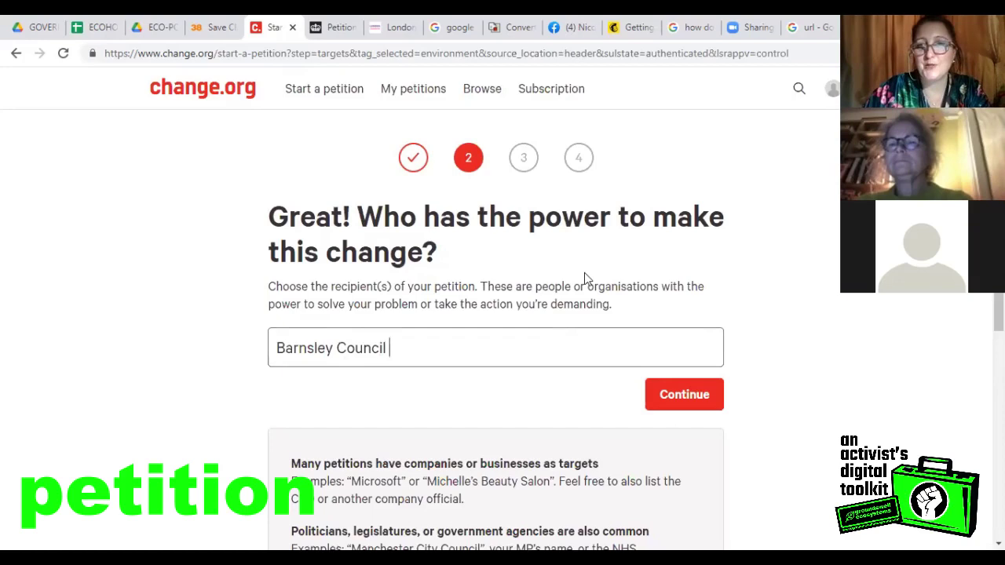
left_click(683, 399)
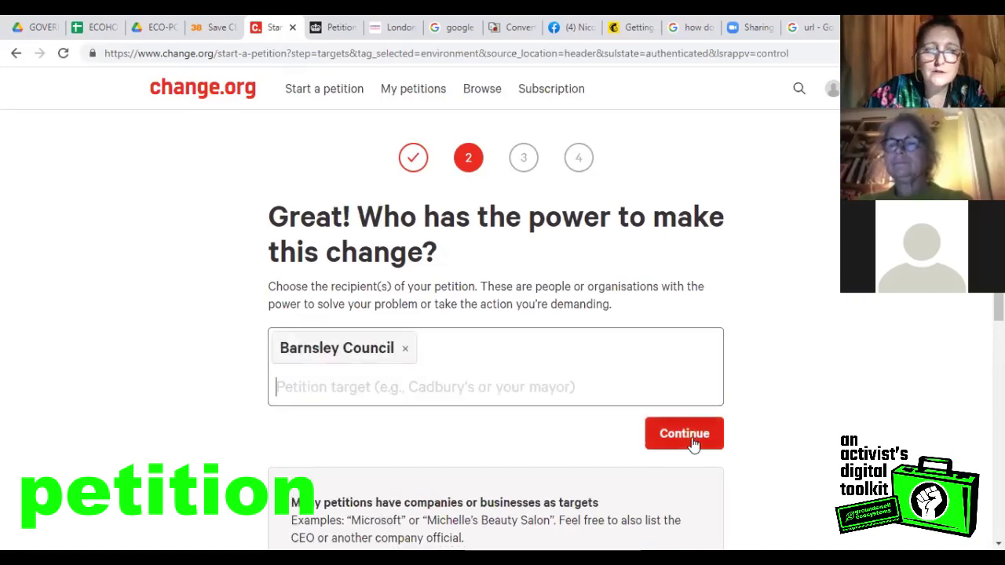
- Continue to the petition's problem description and review the writing guidance for it
left_click(722, 424)
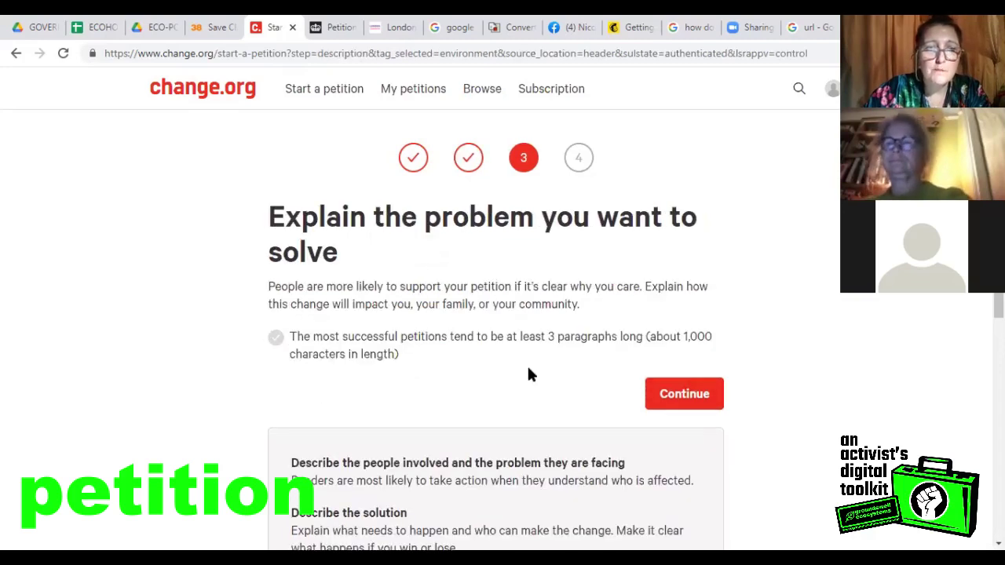
scroll(682, 175, "down", 1)
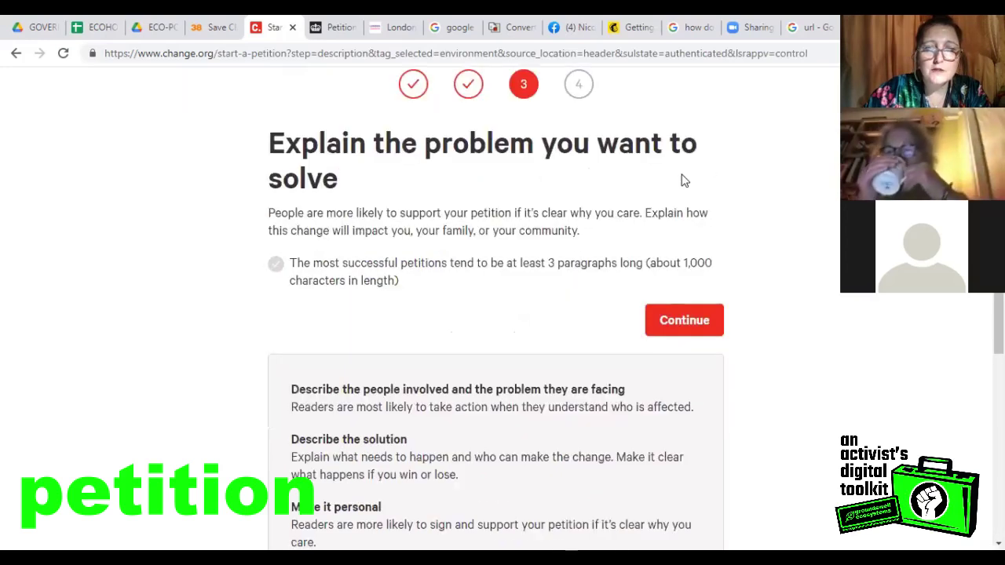
scroll(682, 179, "down", 4)
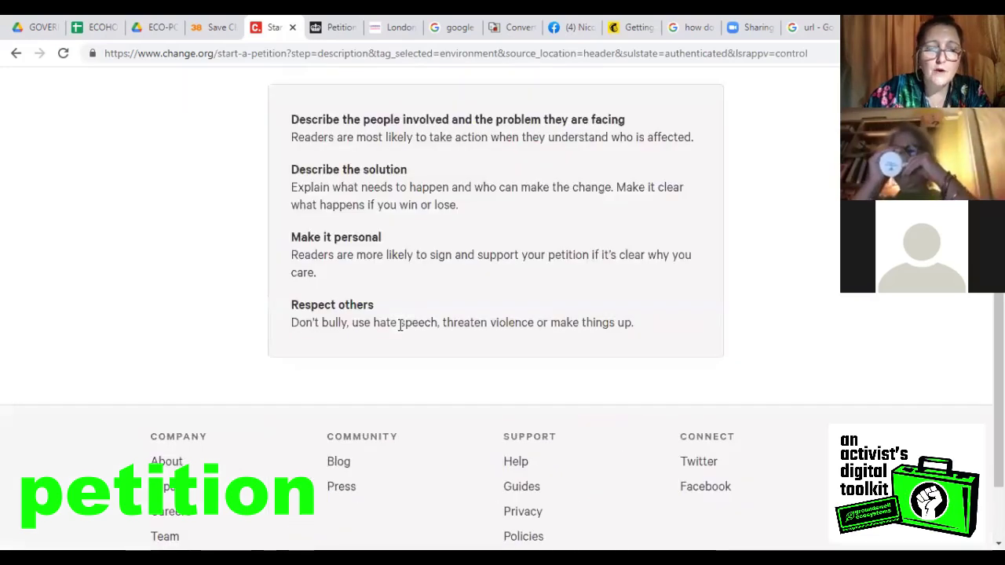
scroll(389, 322, "up", 2)
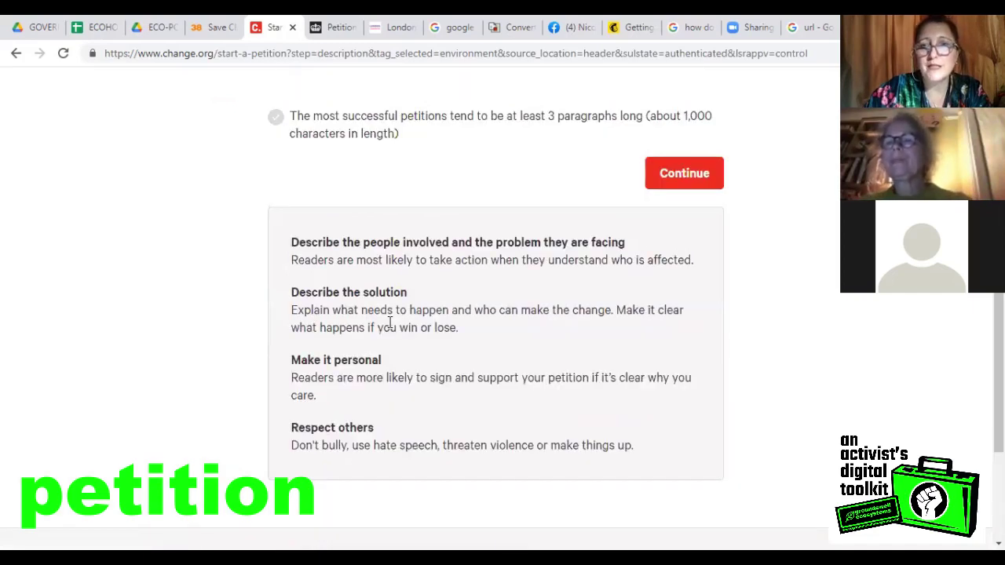
scroll(389, 322, "up", 6)
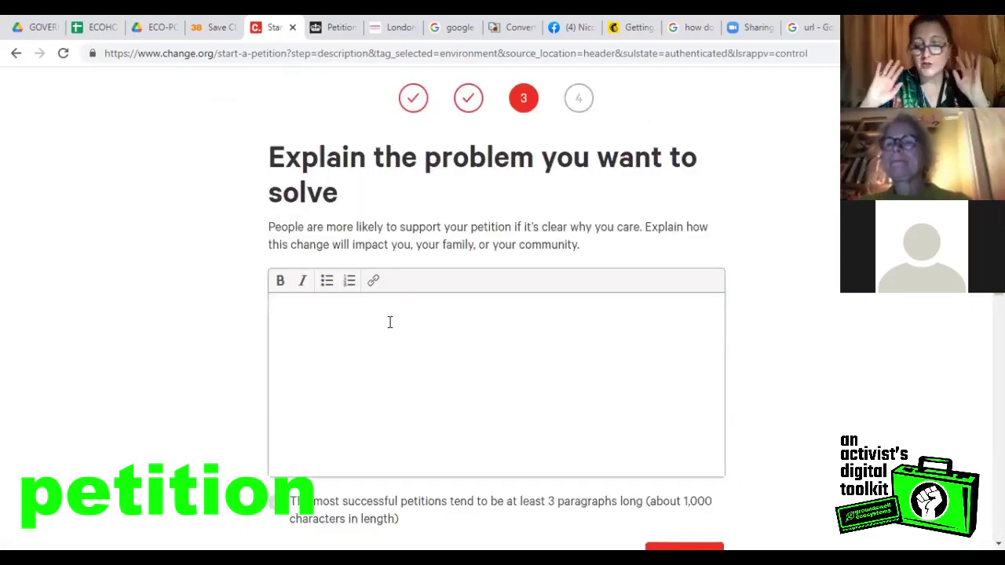
- Enter "SAVE OUR FIELD - Barnsley Rec Is For Everyone" as the description's opening line, followed by a blank line
left_click(389, 322)
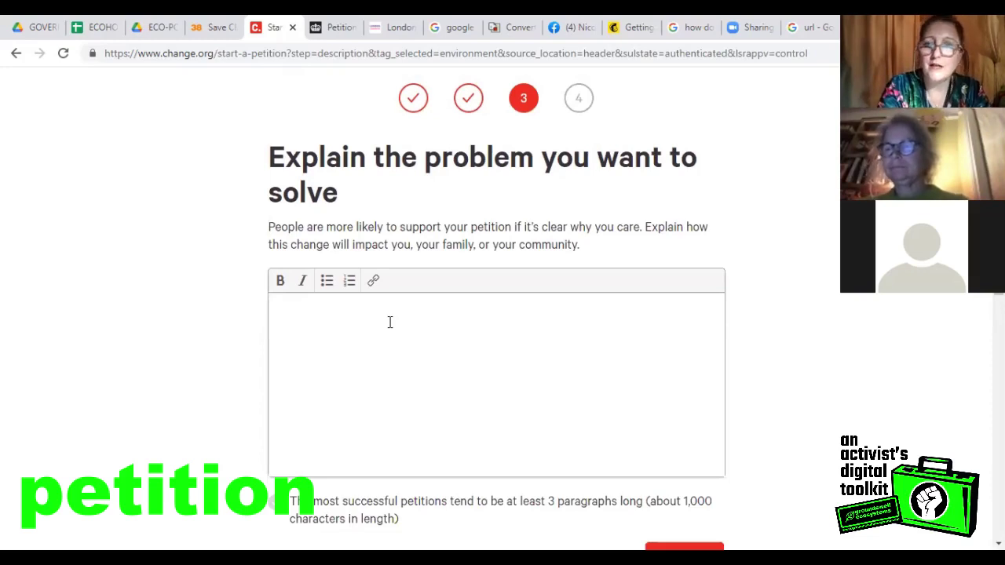
type("SAVE")
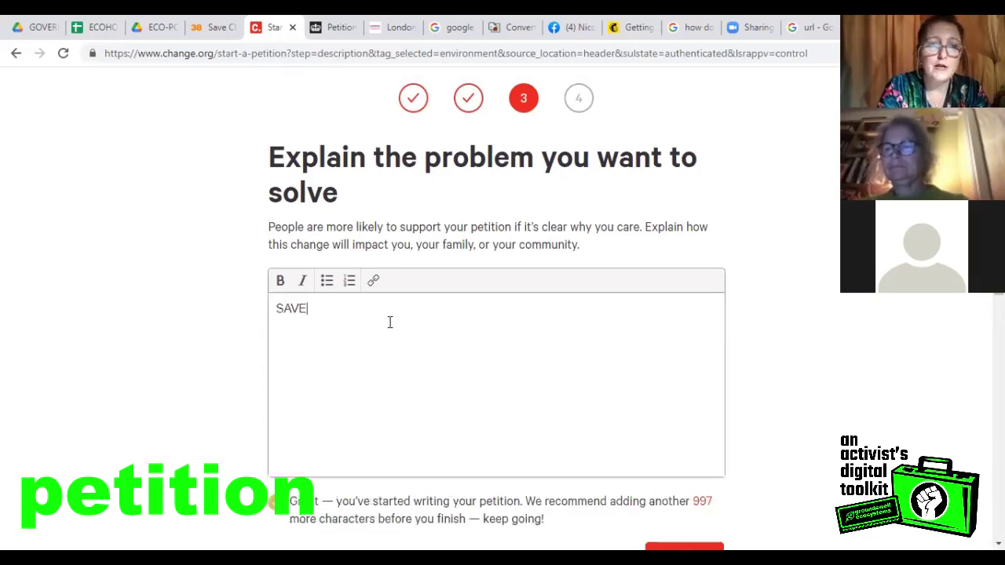
type(" OUR FIELD ")
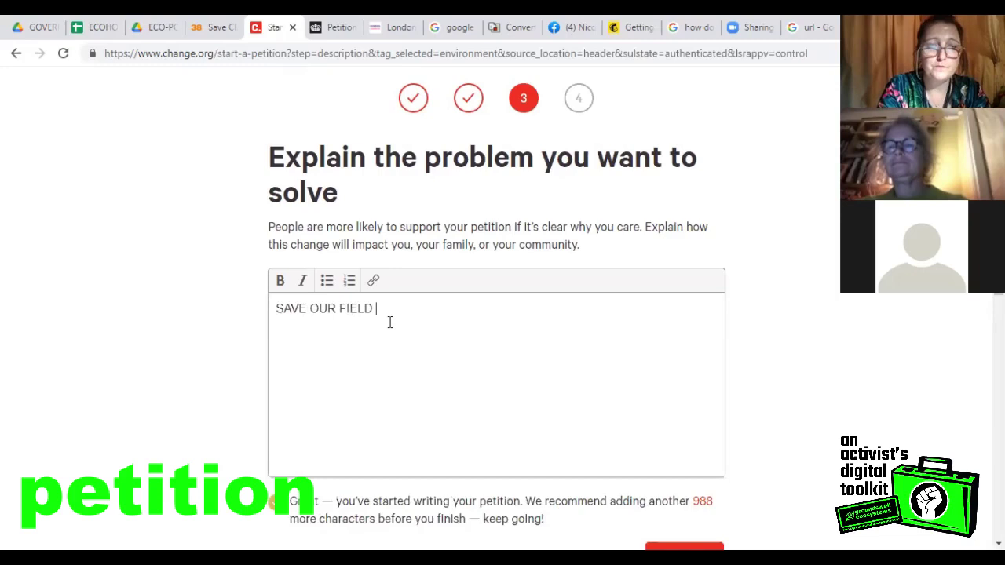
type("- Ba")
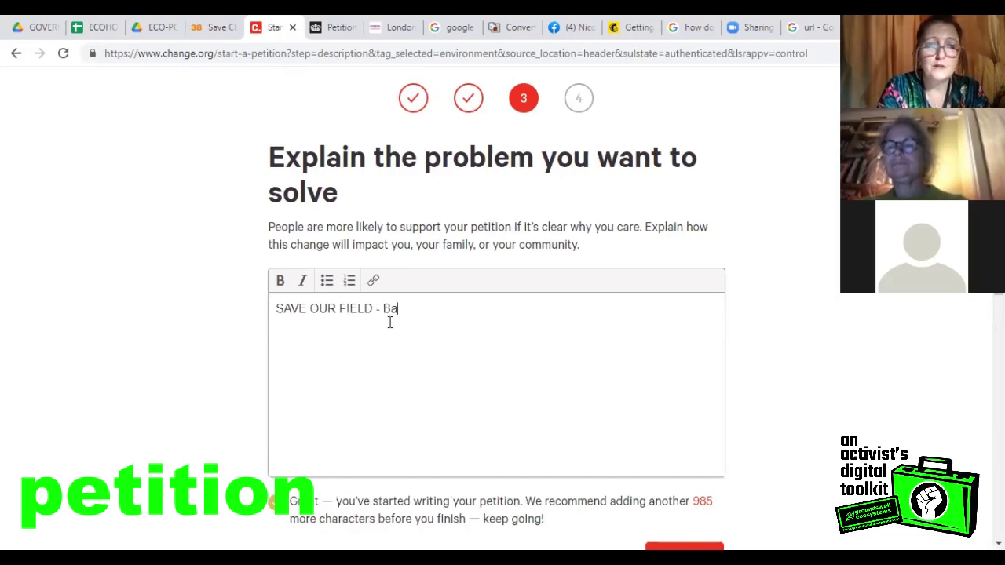
key("BackSpace")
type("R")
key("BackSpace")
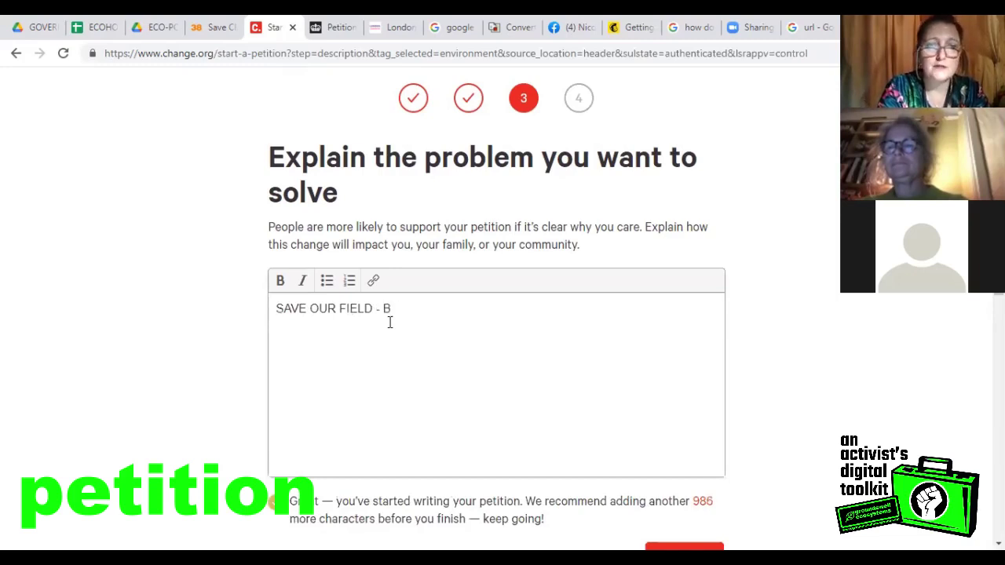
type("B")
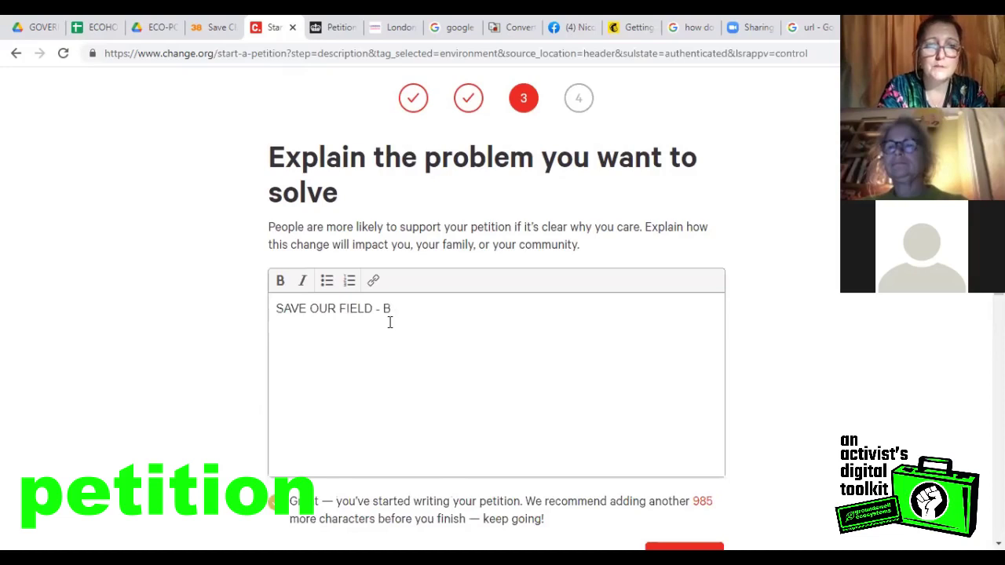
type("arn")
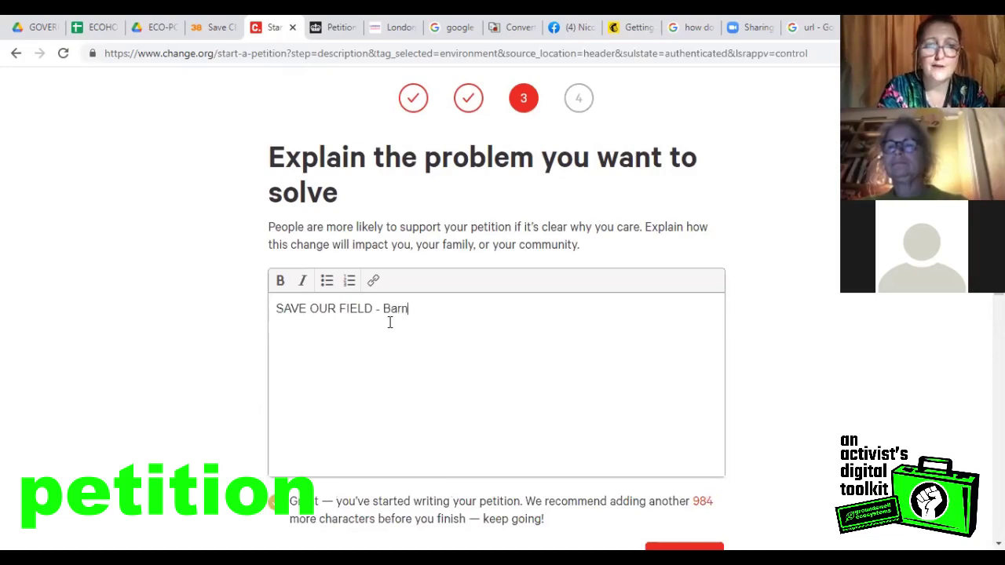
type("sely Rec")
key("BackSpace")
key("BackSpace")
key("BackSpace")
key("BackSpace")
key("BackSpace")
key("BackSpace")
key("BackSpace")
type("le")
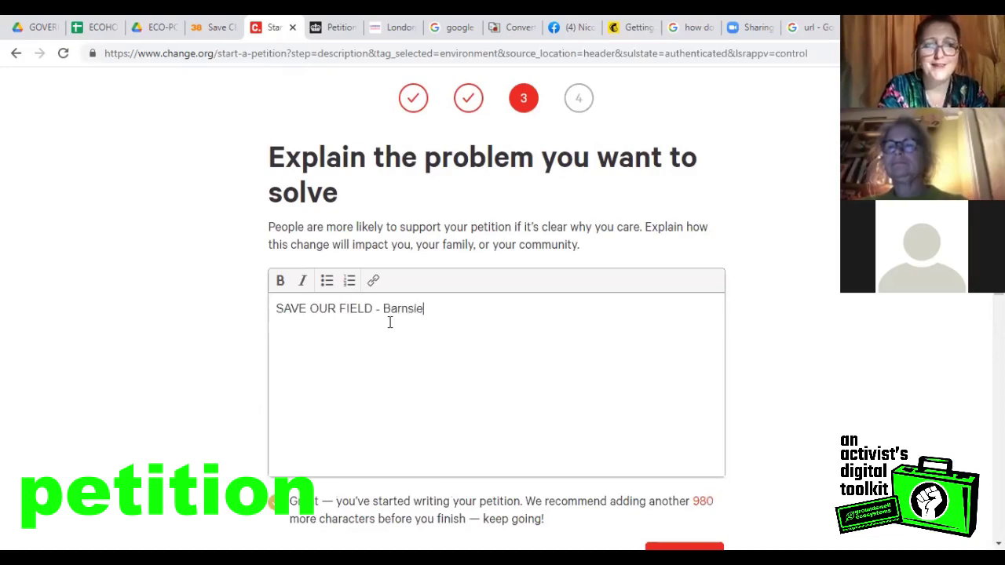
type("y Rec Is ")
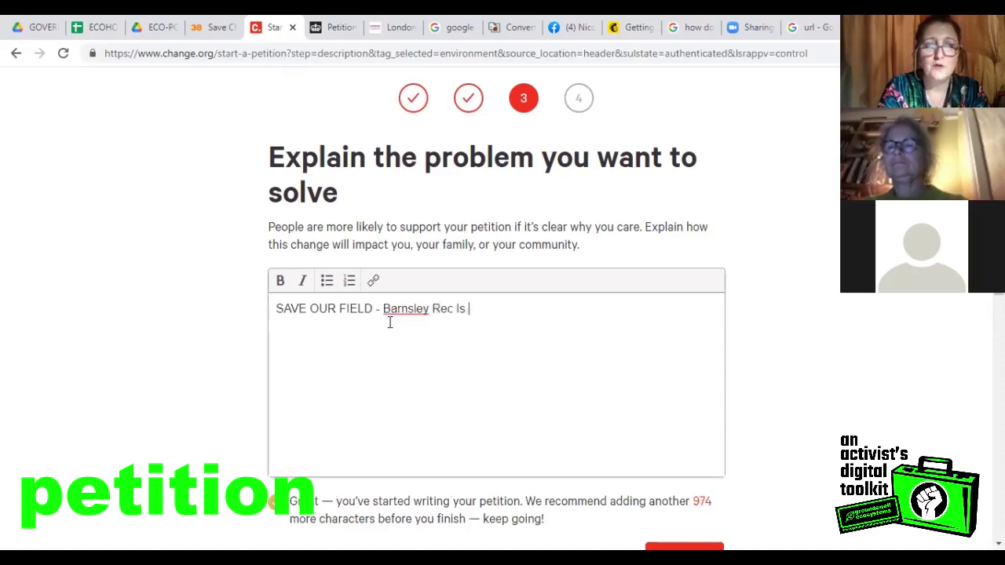
type("For Ever")
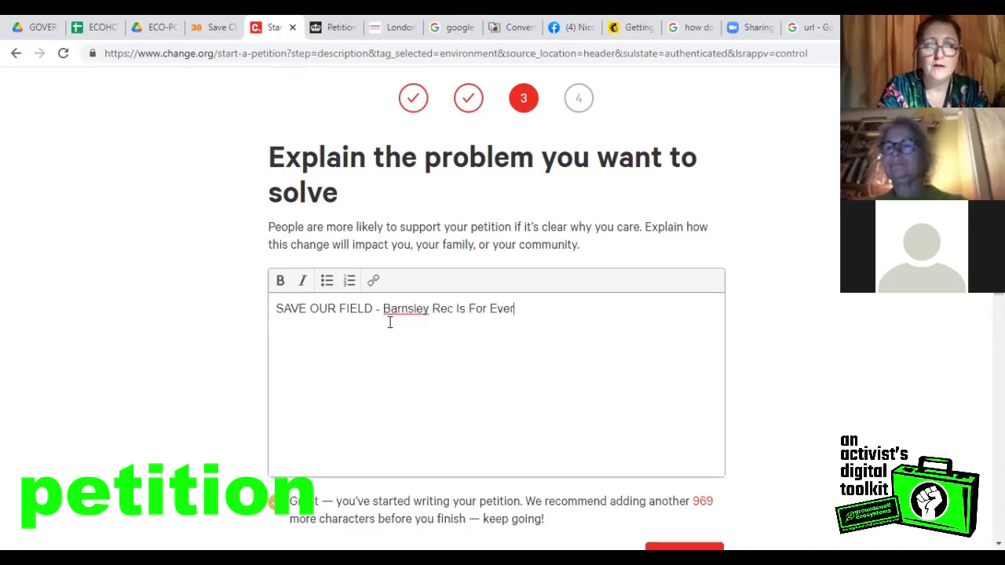
type("yone")
key("Return")
key("Return")
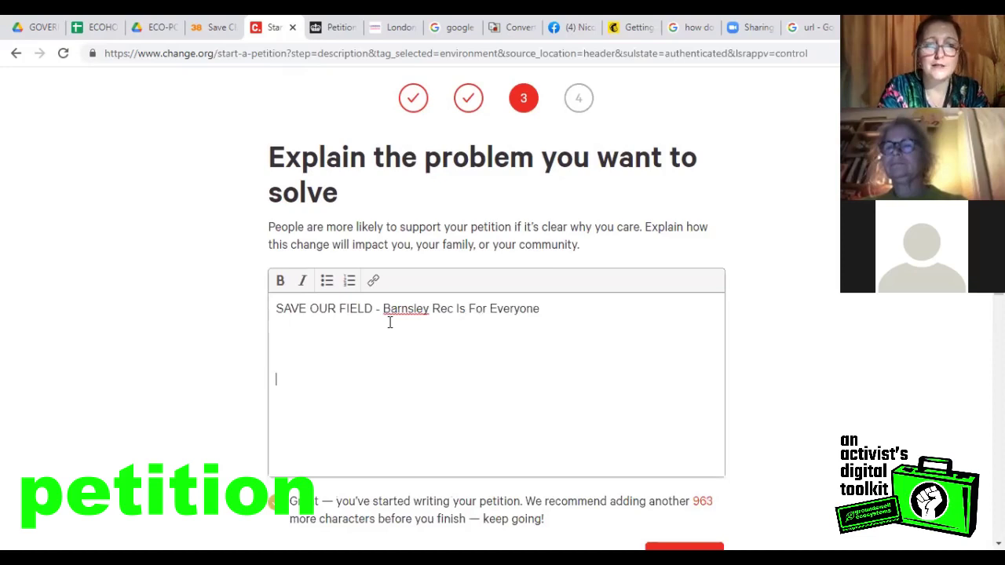
key("BackSpace")
- Write beneath it "Barnsley Council is attempting to sell off a large and often used section of our local recreation area for commercial development."
type("Barnsel")
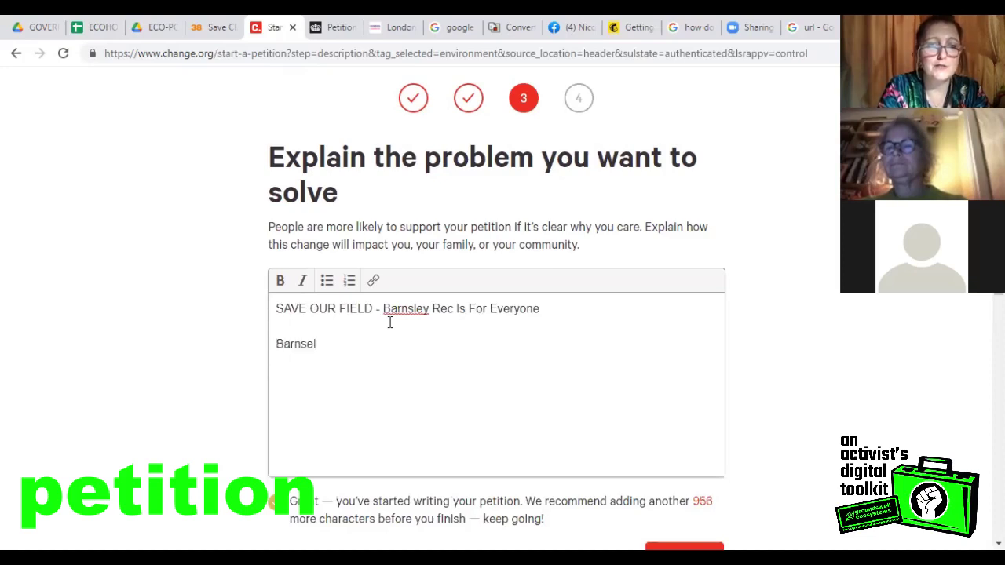
type("y C")
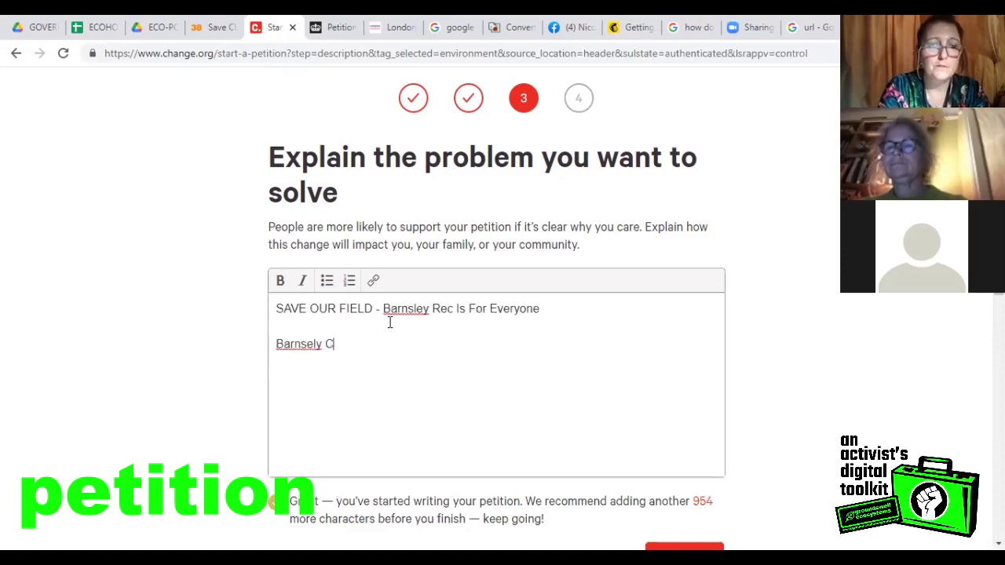
type("ouncil is attempti")
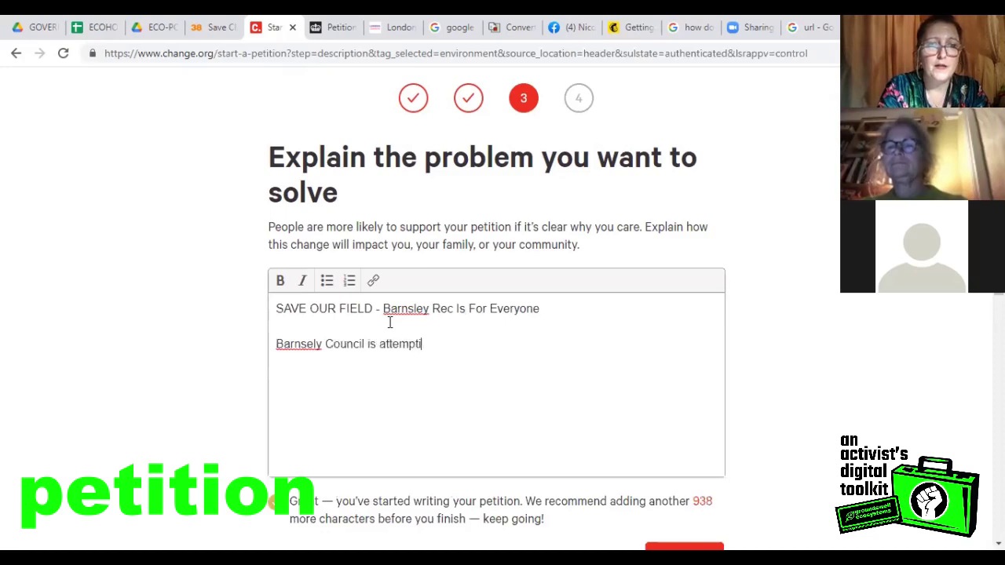
type("ng to se")
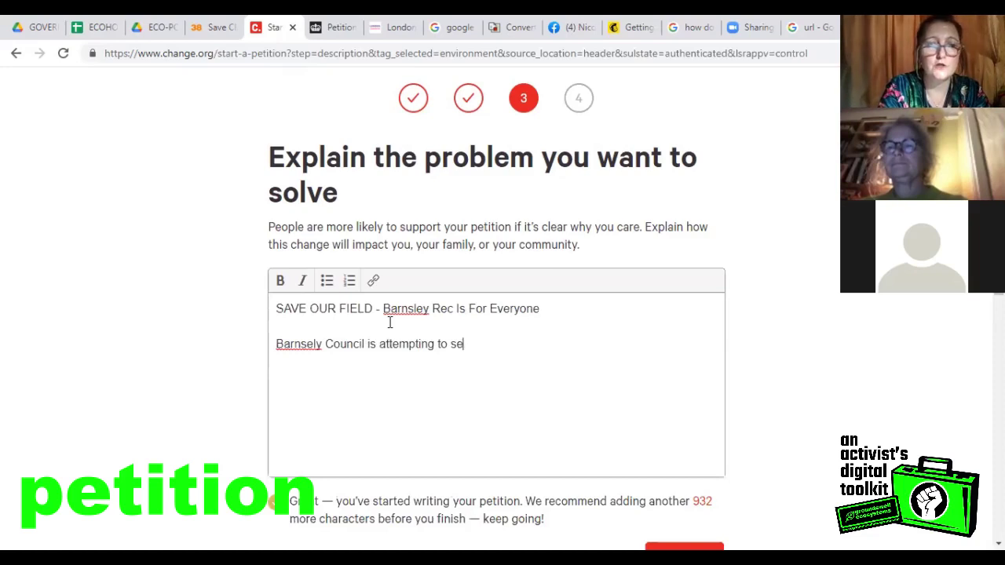
type("ll off a")
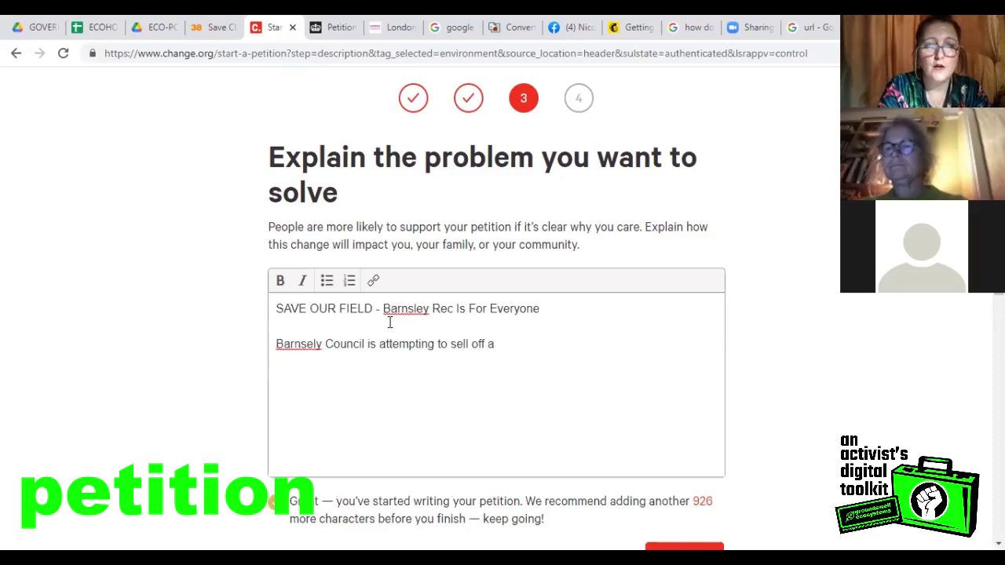
type(" large")
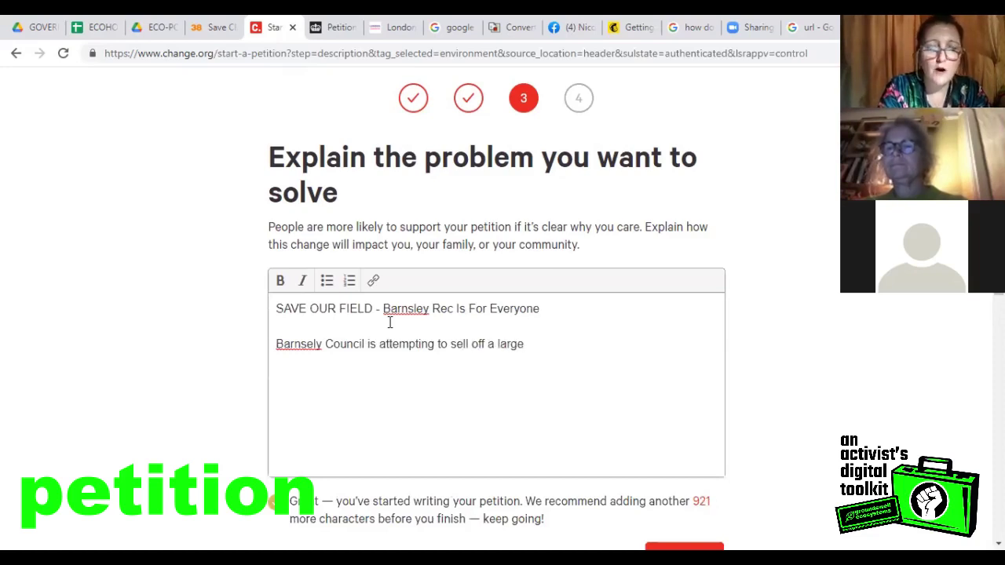
type(" and often used")
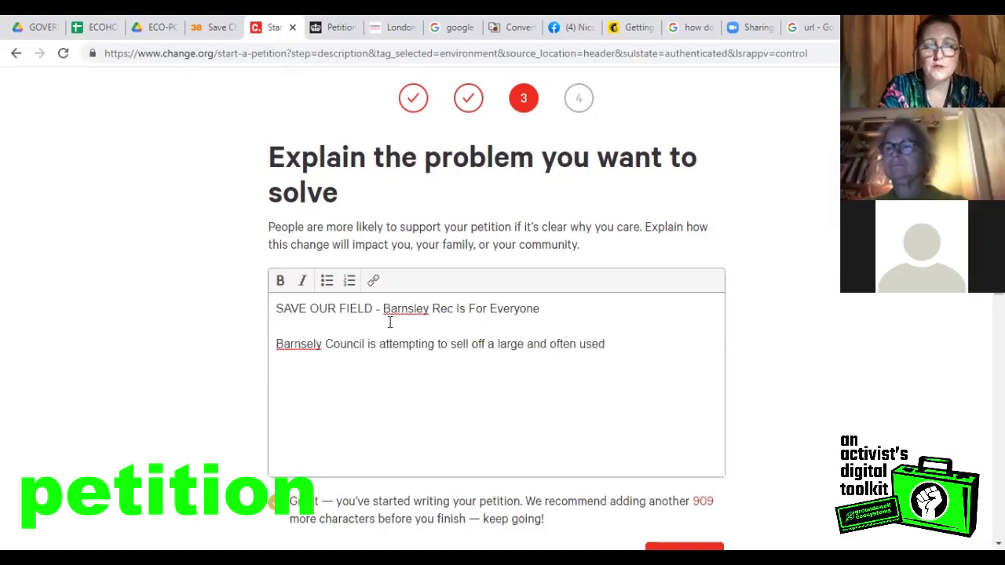
type(" corner")
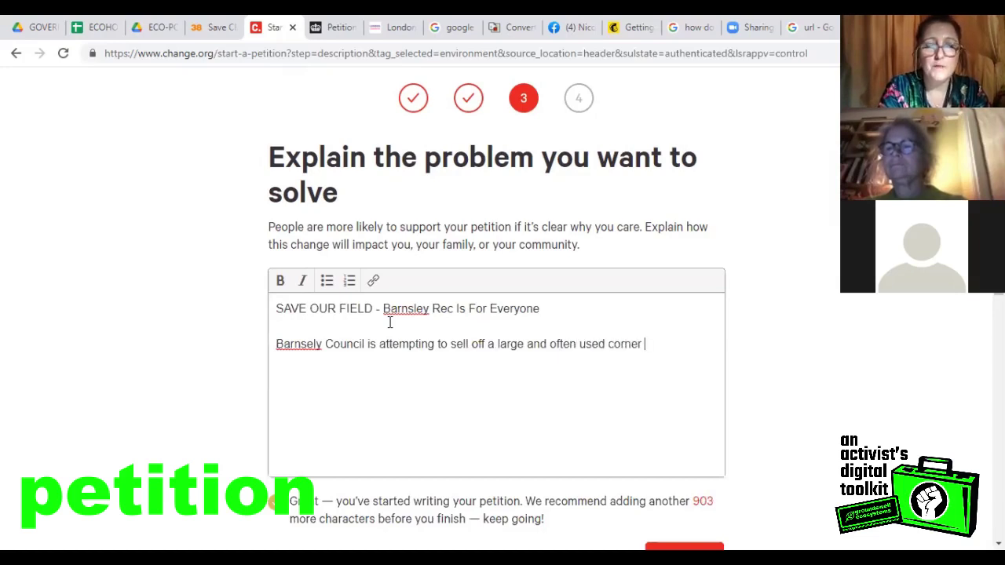
key("BackSpace")
key("BackSpace")
key("BackSpace")
key("BackSpace")
key("BackSpace")
key("BackSpace")
key("BackSpace")
type("se")
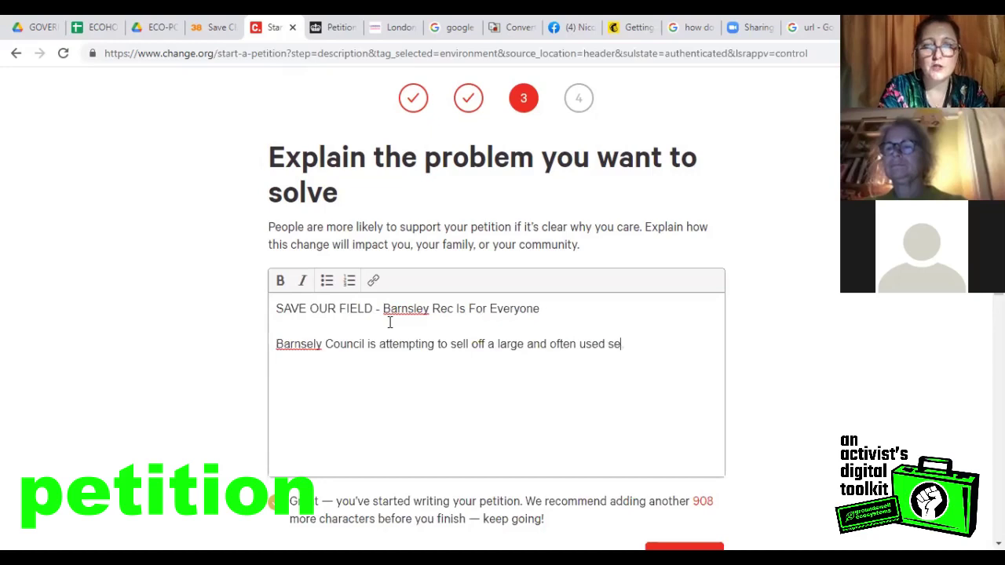
type("ction of o")
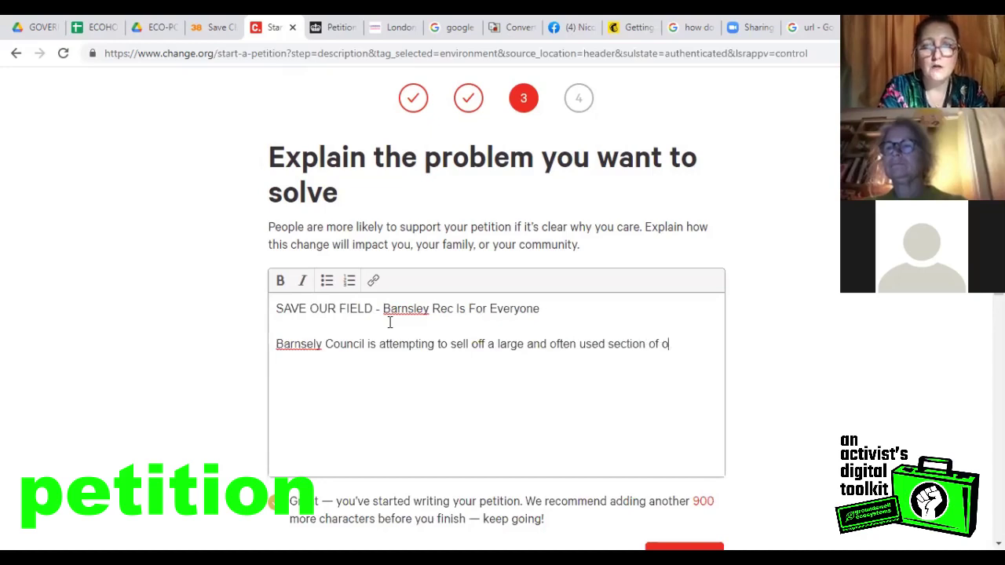
type("ur local recreatio")
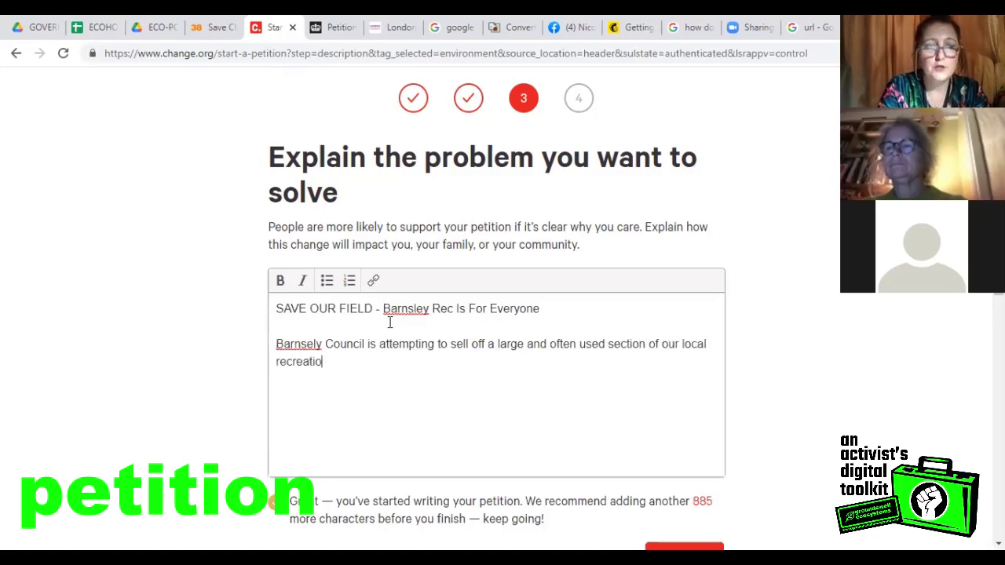
type("n area for ")
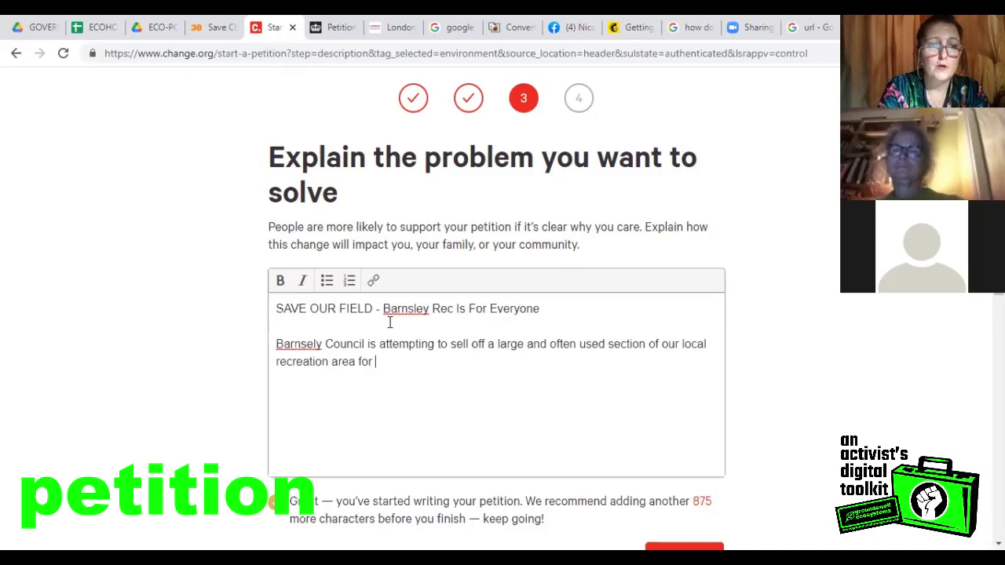
type("commerical")
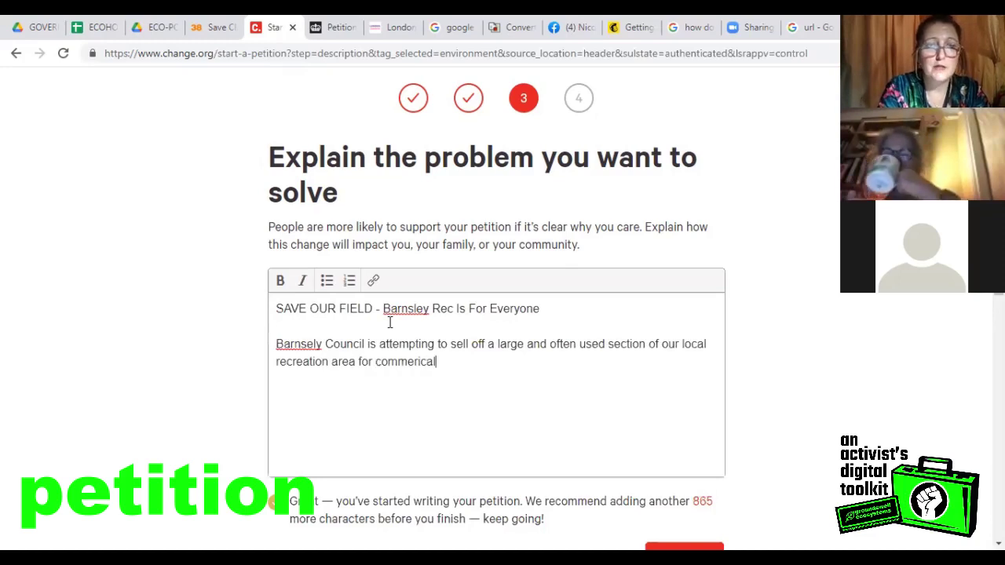
key("BackSpace")
key("BackSpace")
key("BackSpace")
key("BackSpace")
type("cial development")
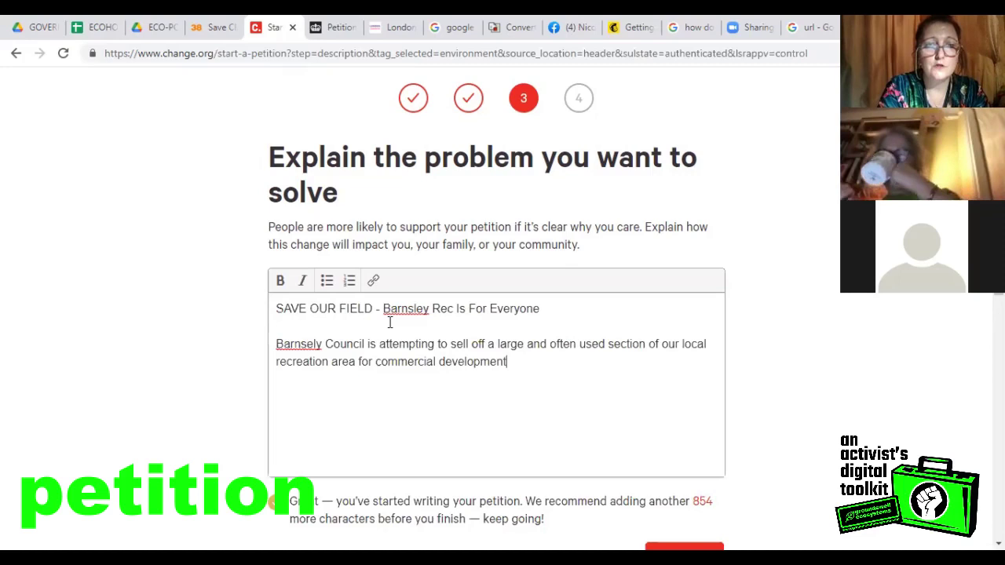
type(".")
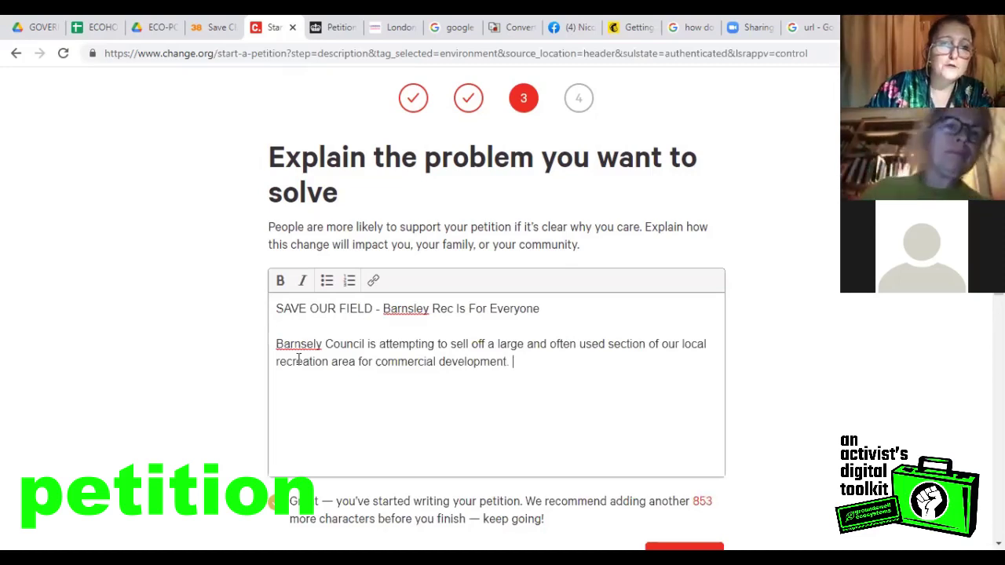
left_click_drag(314, 343, 306, 344)
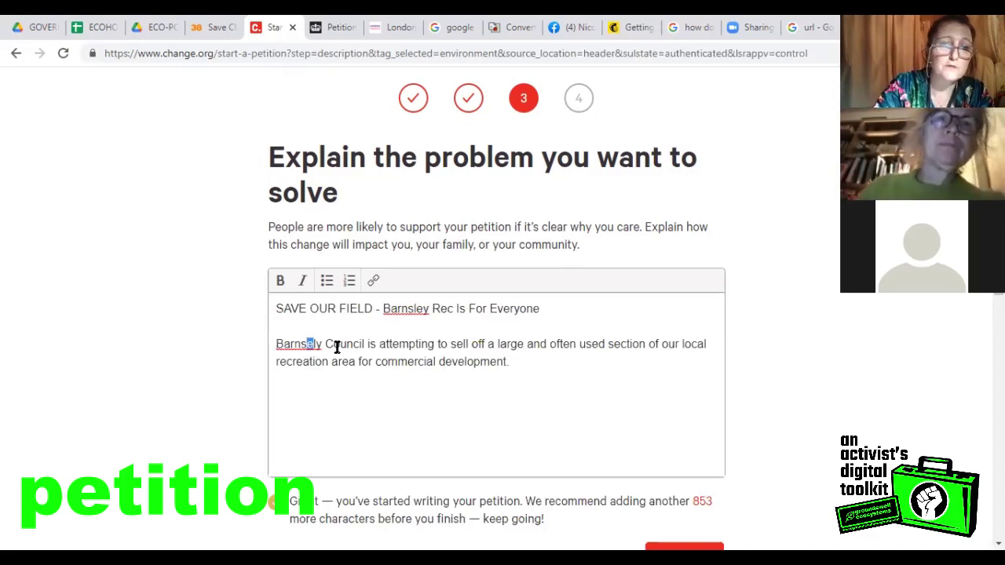
type("le")
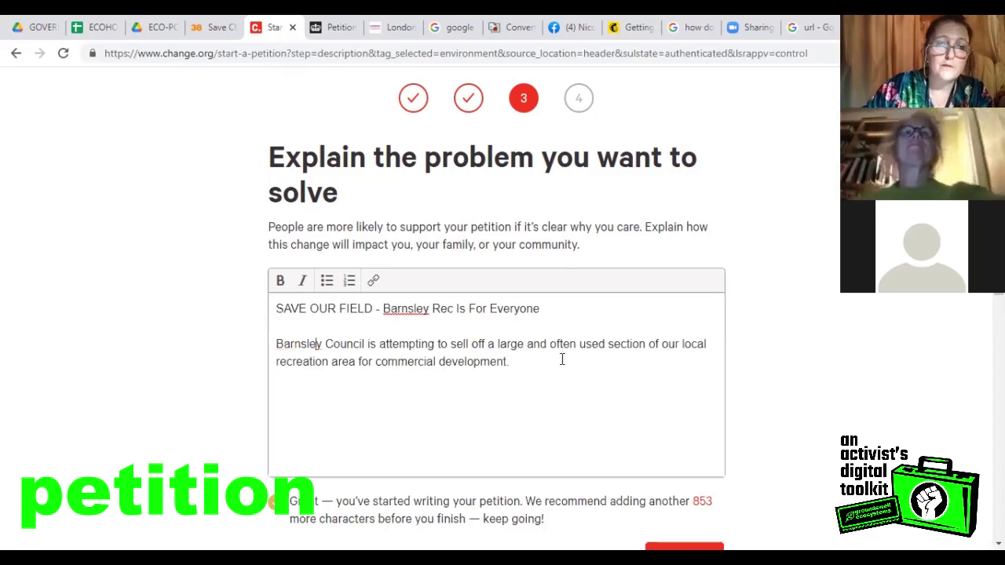
- Begin the description's second sentence after "commercial development." with "This is completely unacceptable to our local community,"
left_click(562, 359)
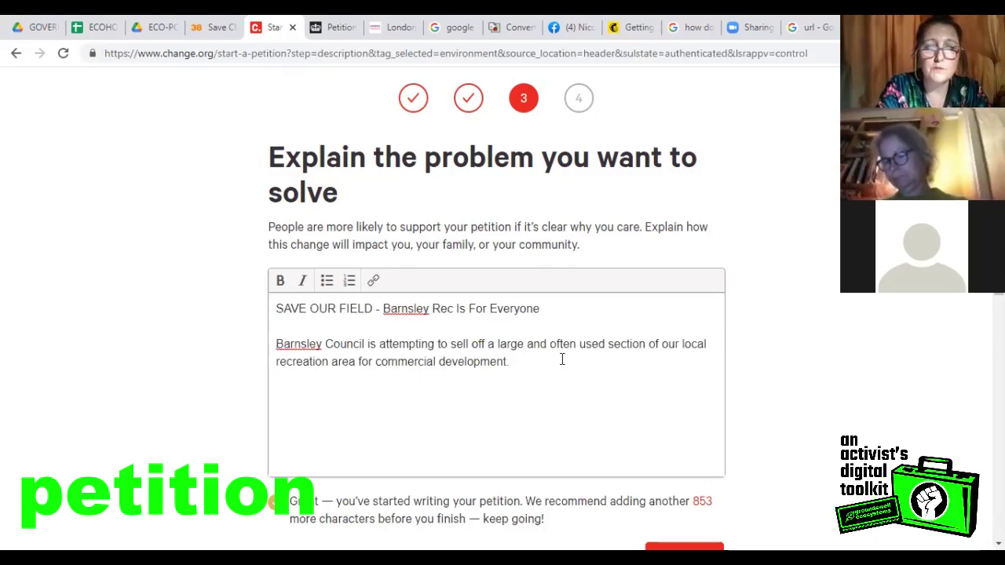
type("Thi s")
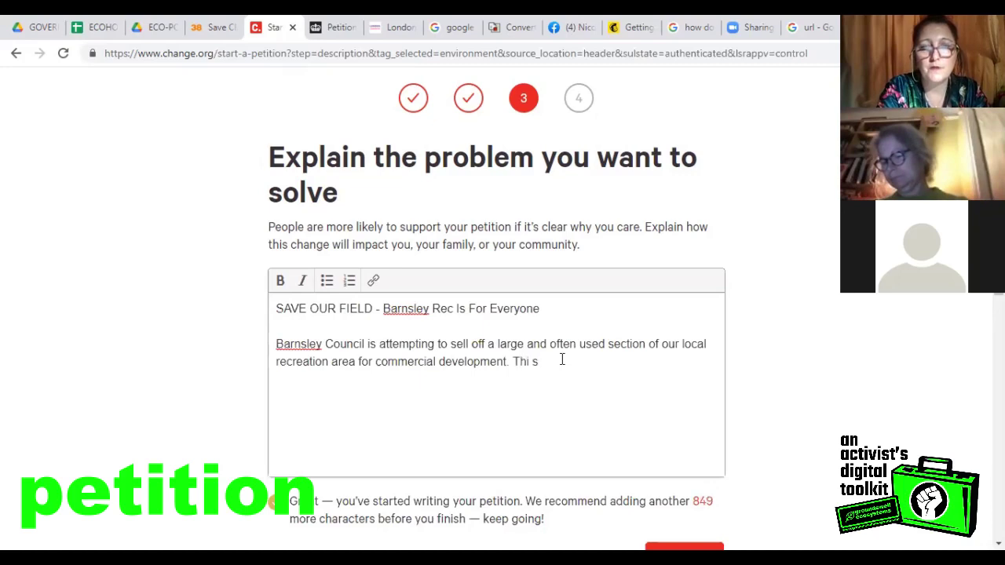
type(" is complet")
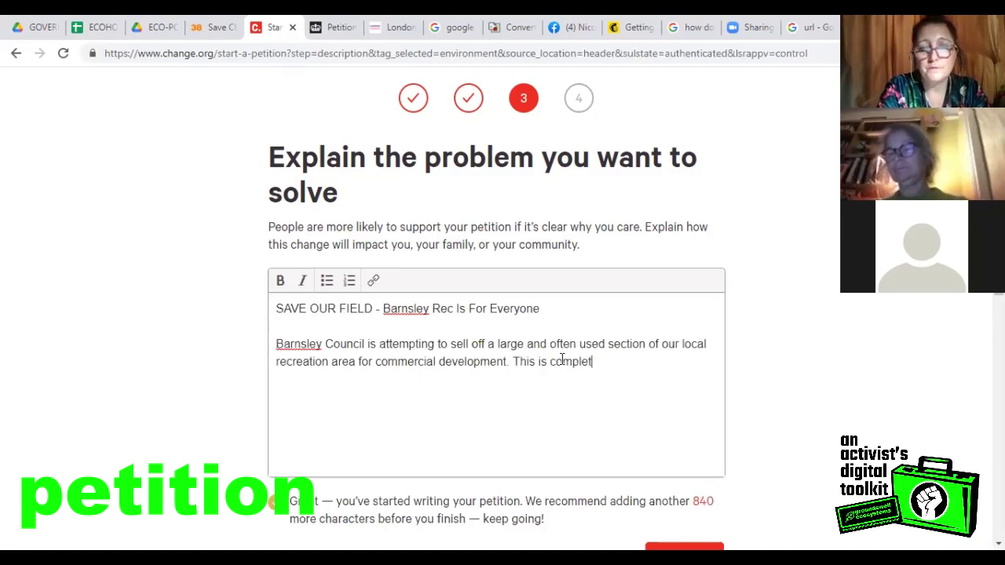
type("ely unacceptable")
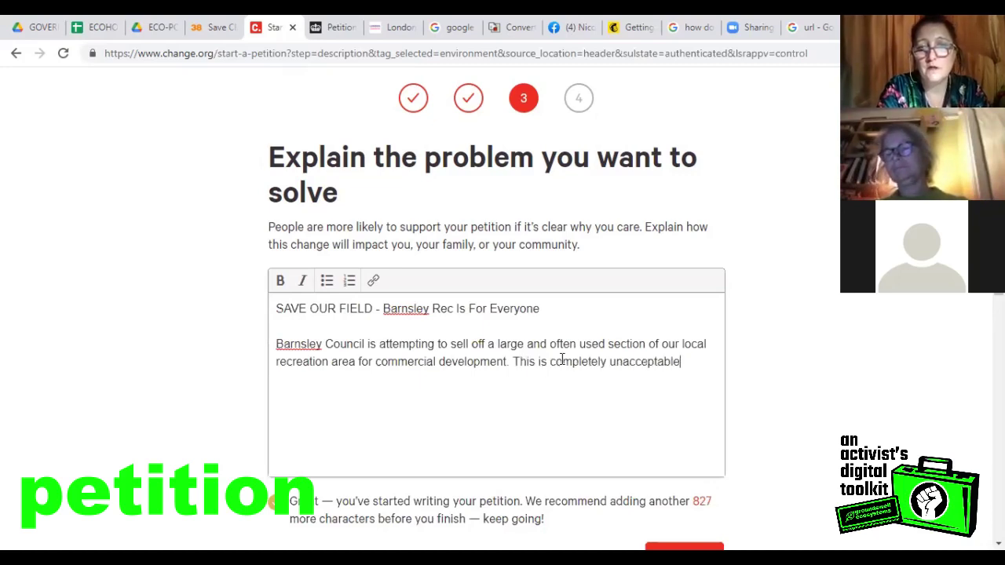
type(" to our ")
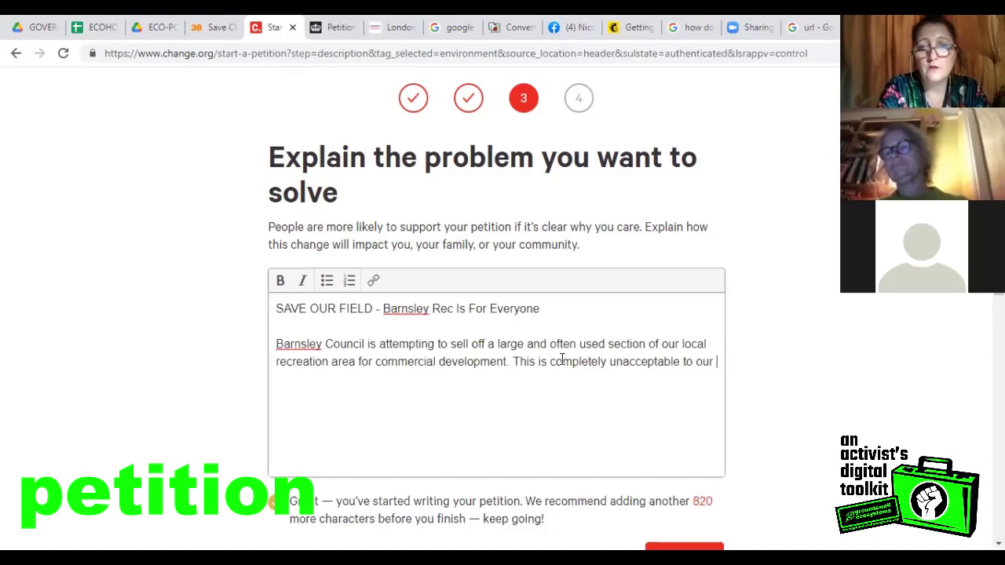
type("loc")
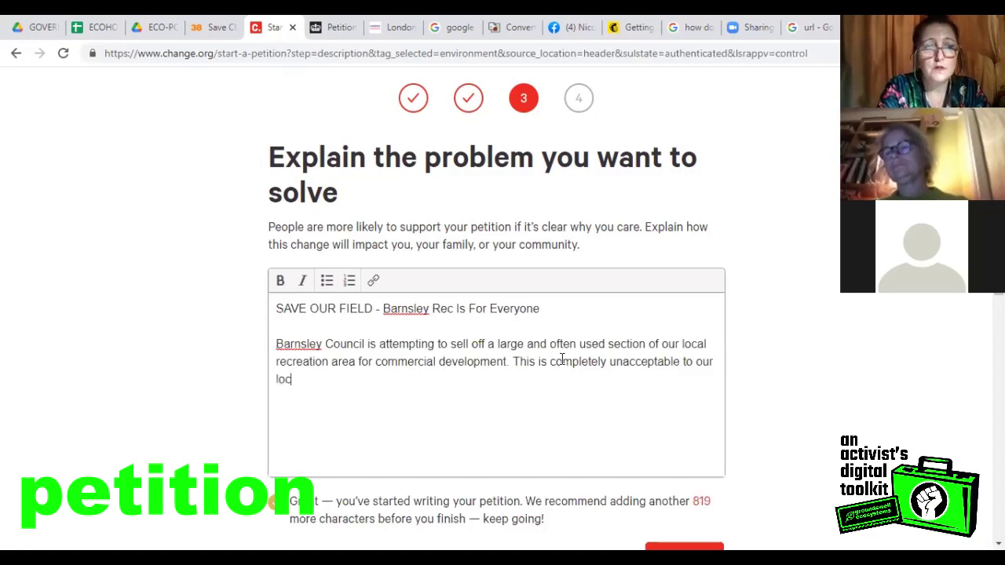
type("al community, particularl")
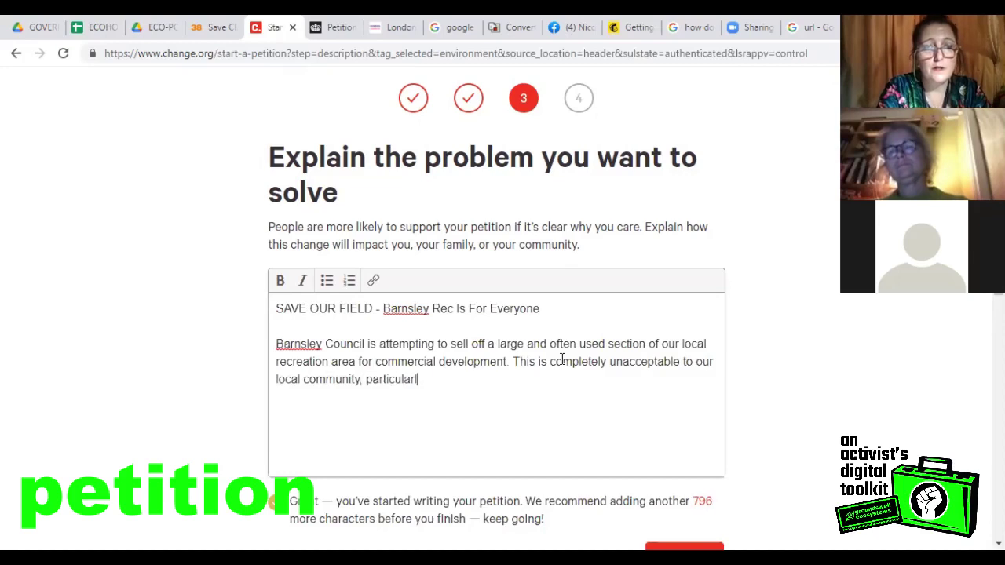
- Finish the sentence with "particularly our young and very old members, as they use it frequently for sporting and dog walking purposes."
type("y our y")
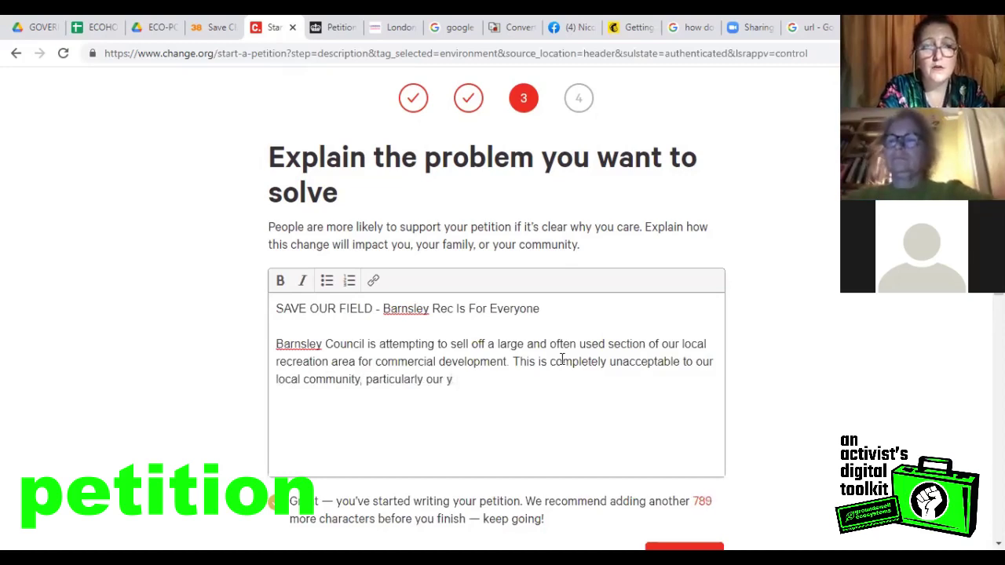
key("BackSpace")
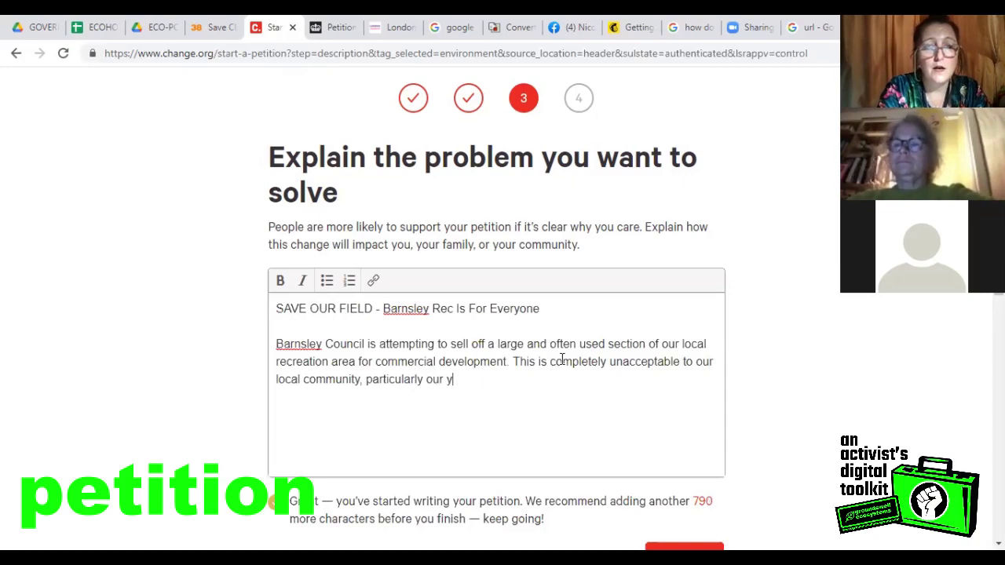
type("oung and very ol")
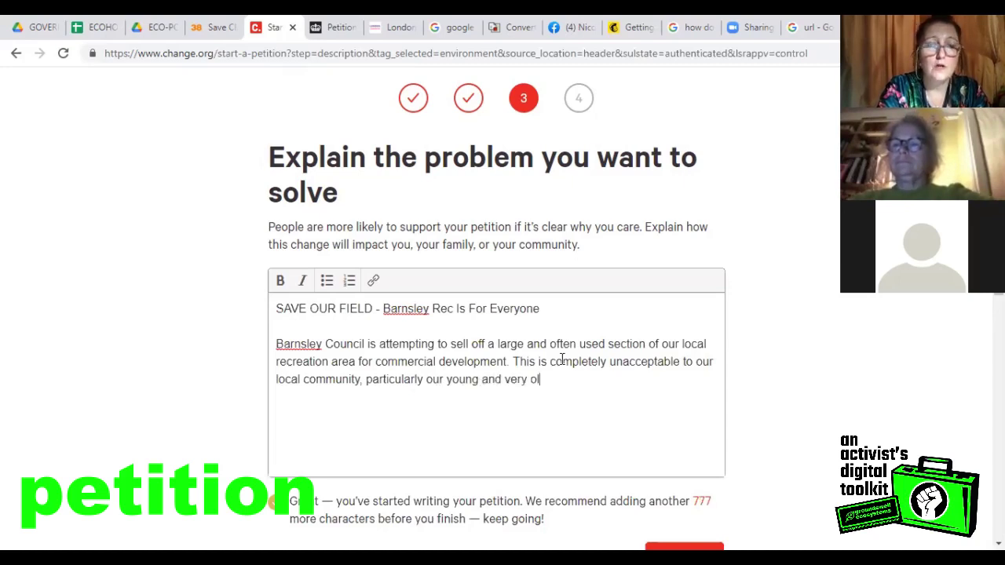
type("d mem")
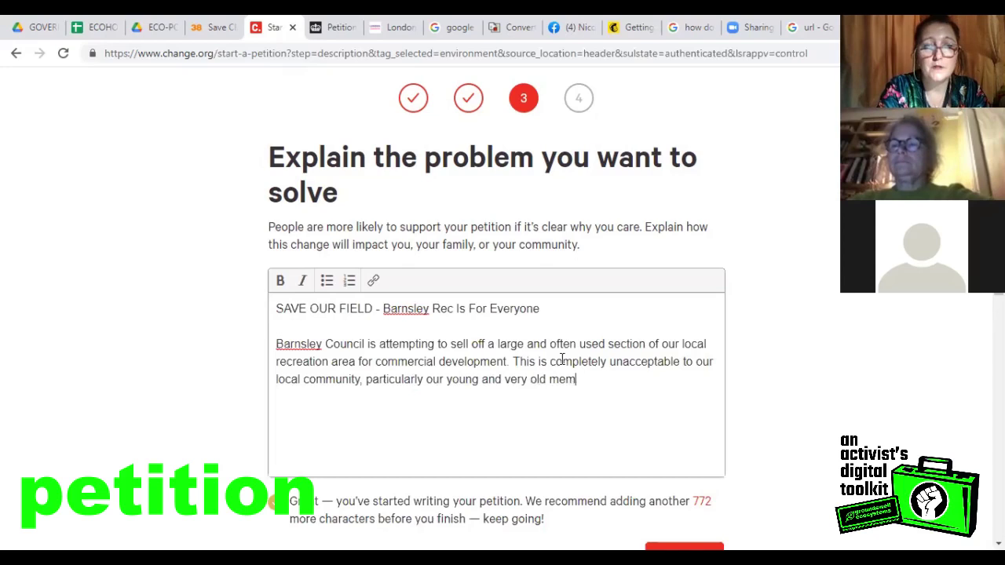
type("bers, as they ")
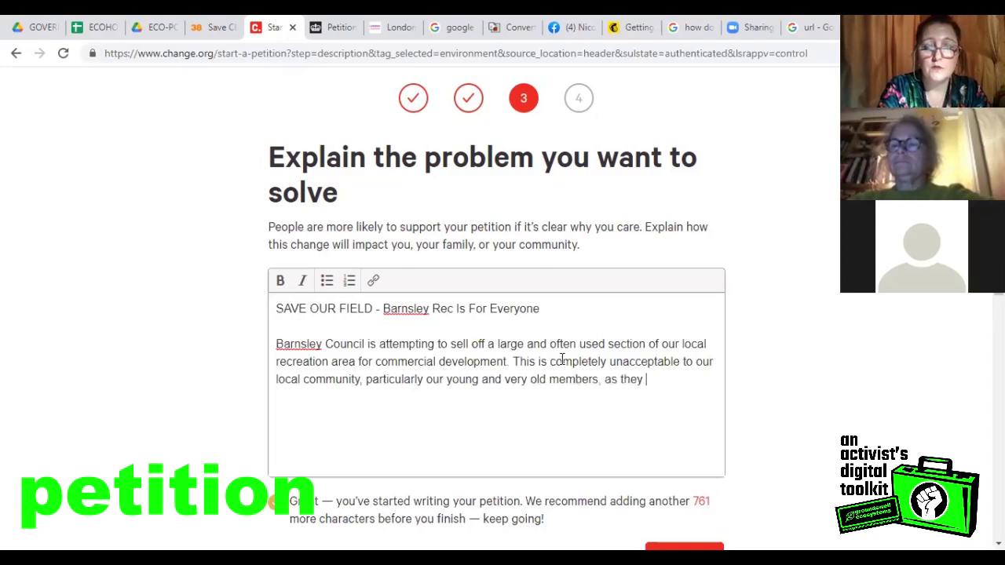
type("use it freq")
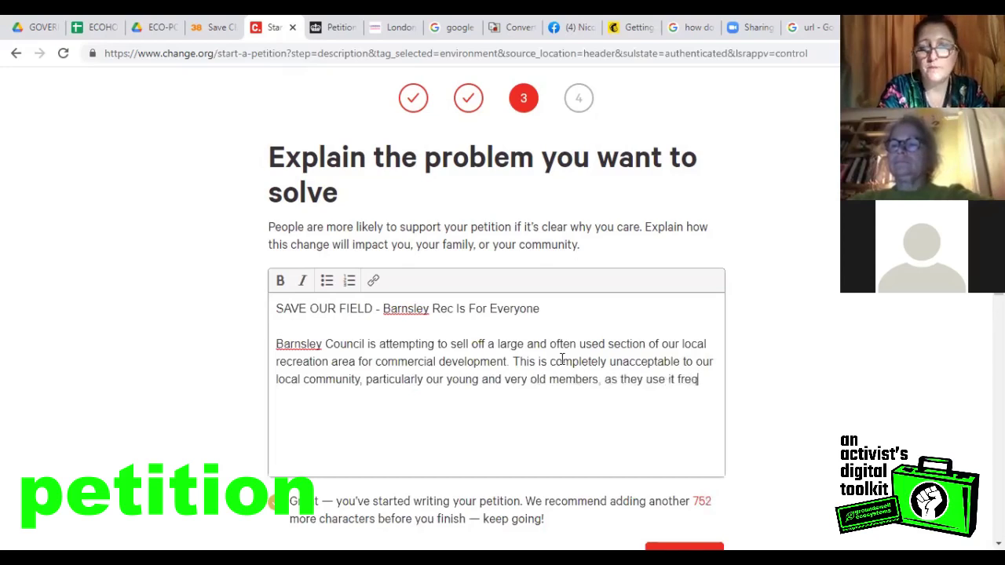
type("uently for sport")
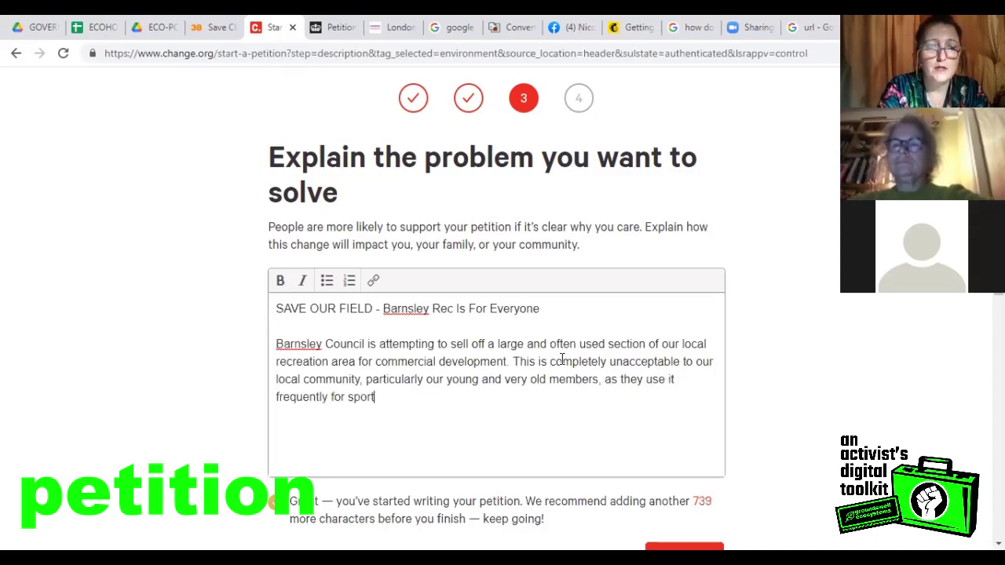
type("ing and")
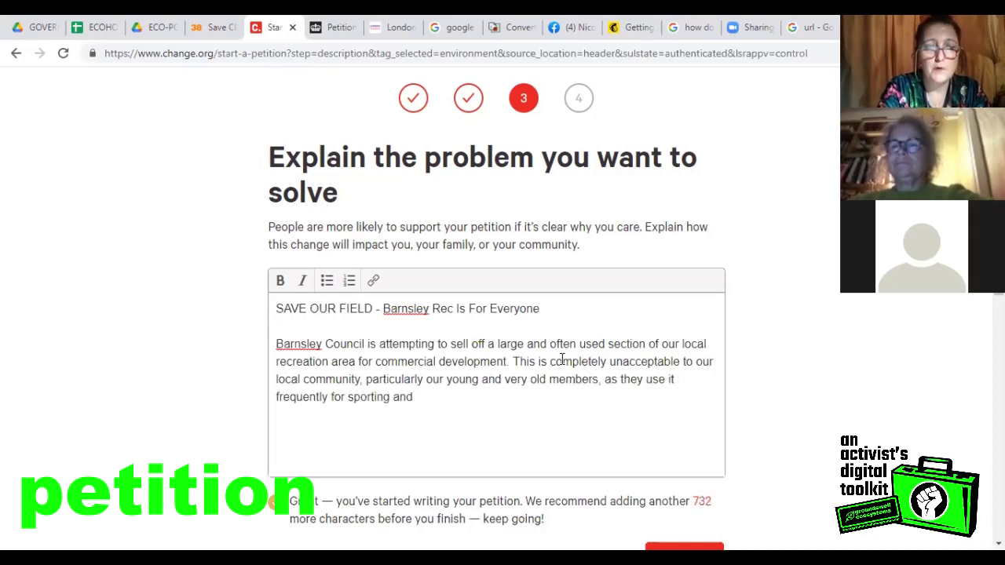
type(" dog walking purposes. ")
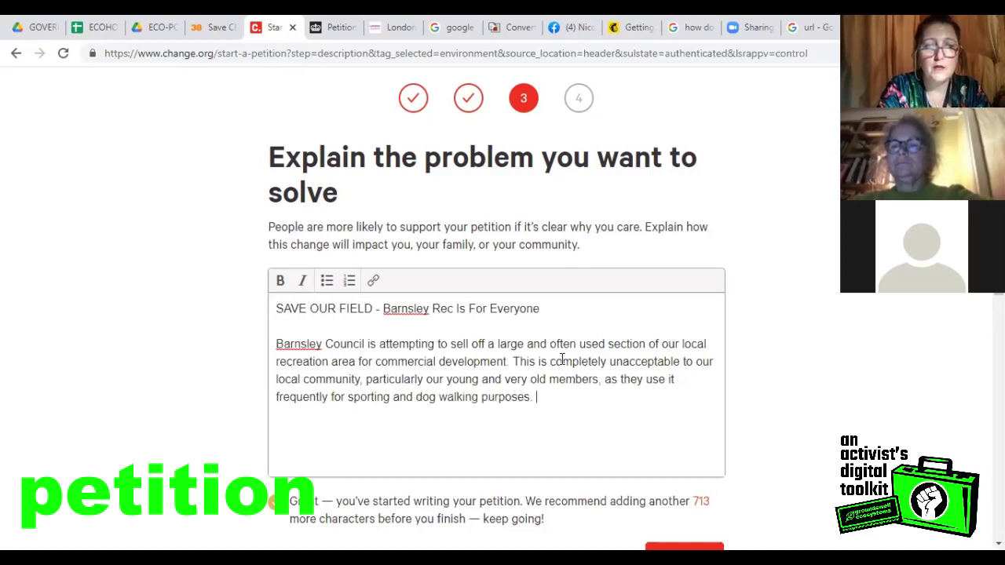
- Add to the paragraph "Barnsley Council needs to respect the rights and voices of local tax paying residents"
type("Barne")
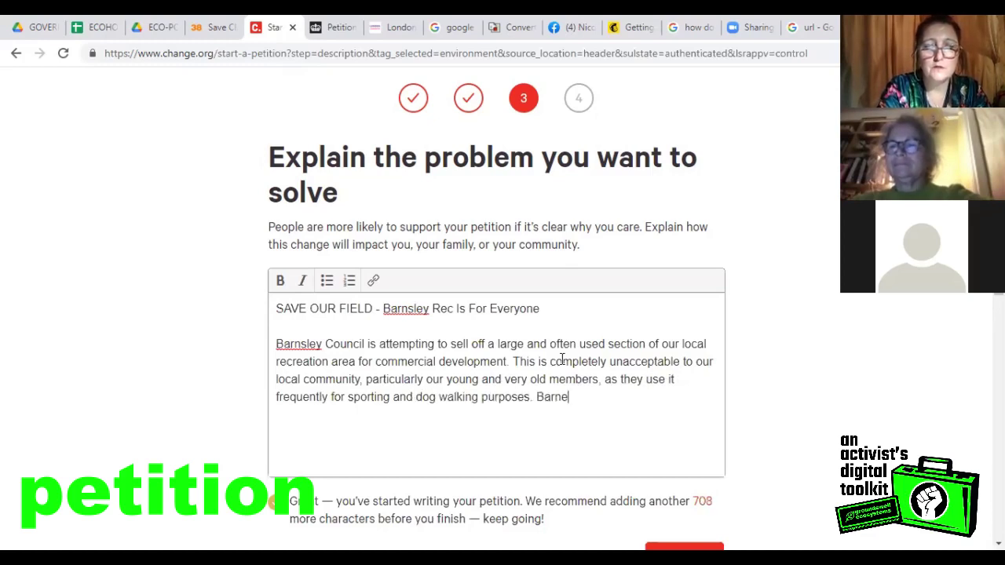
key("BackSpace")
type("sely ")
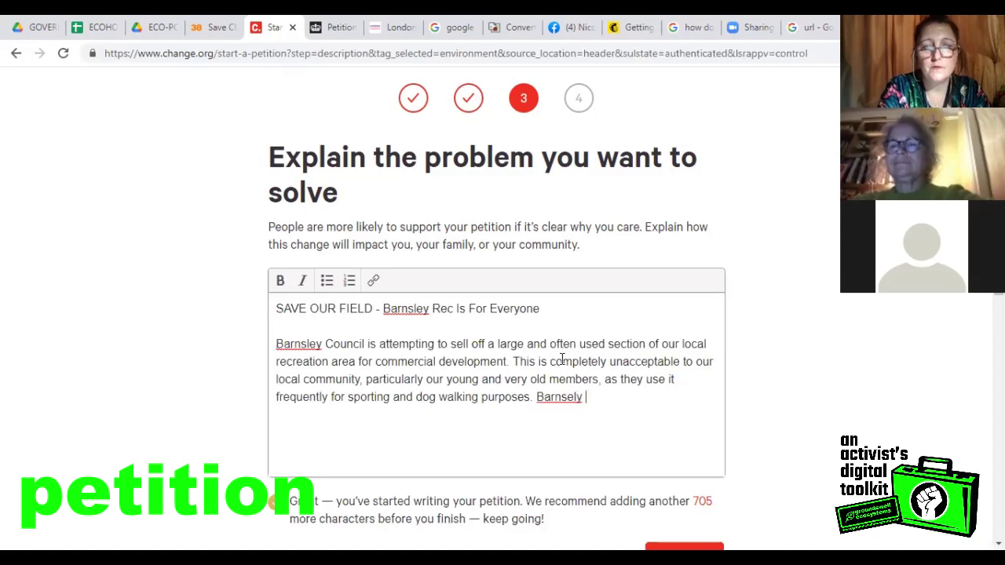
type("Counci")
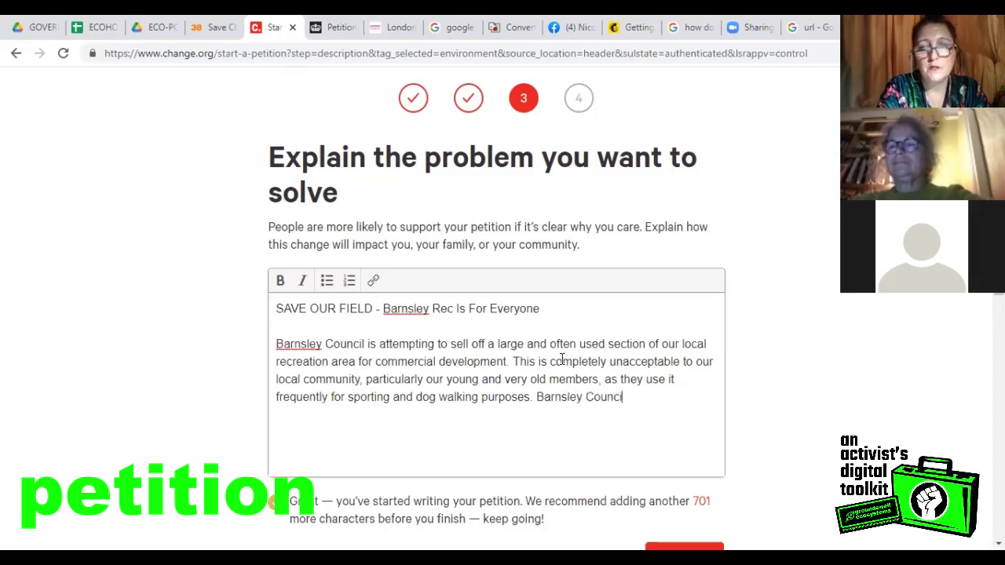
type("l needs to respe")
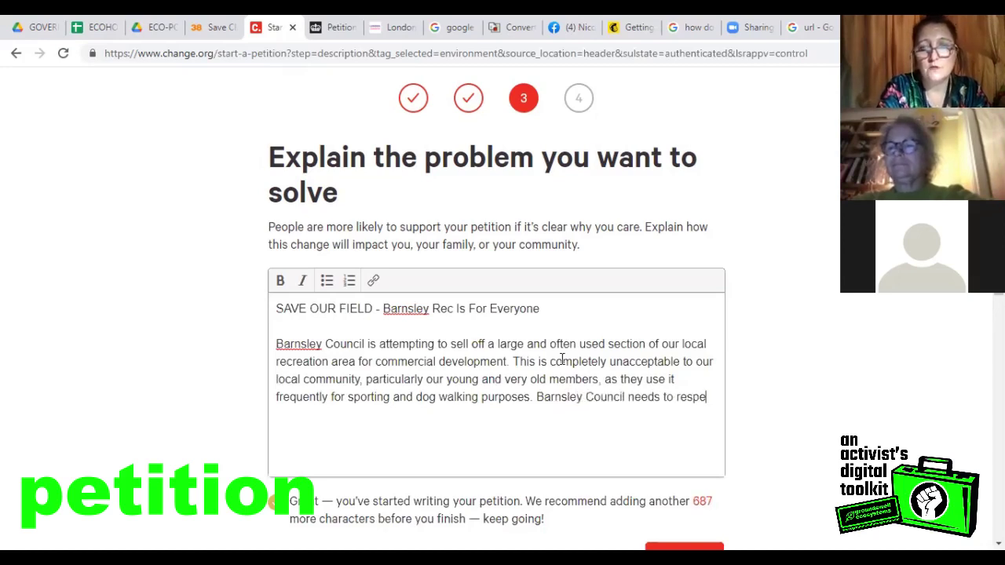
type("ct the right")
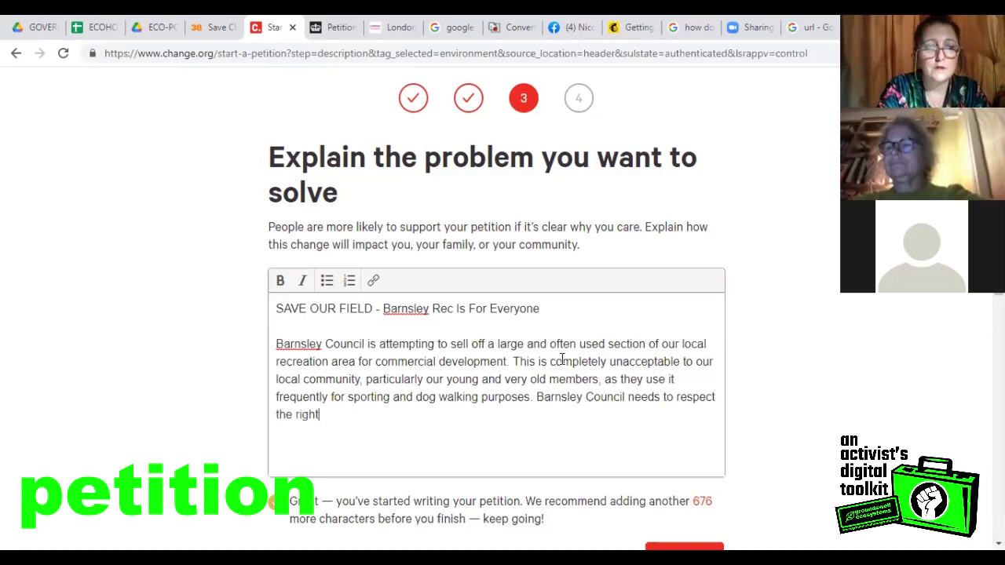
type("s av")
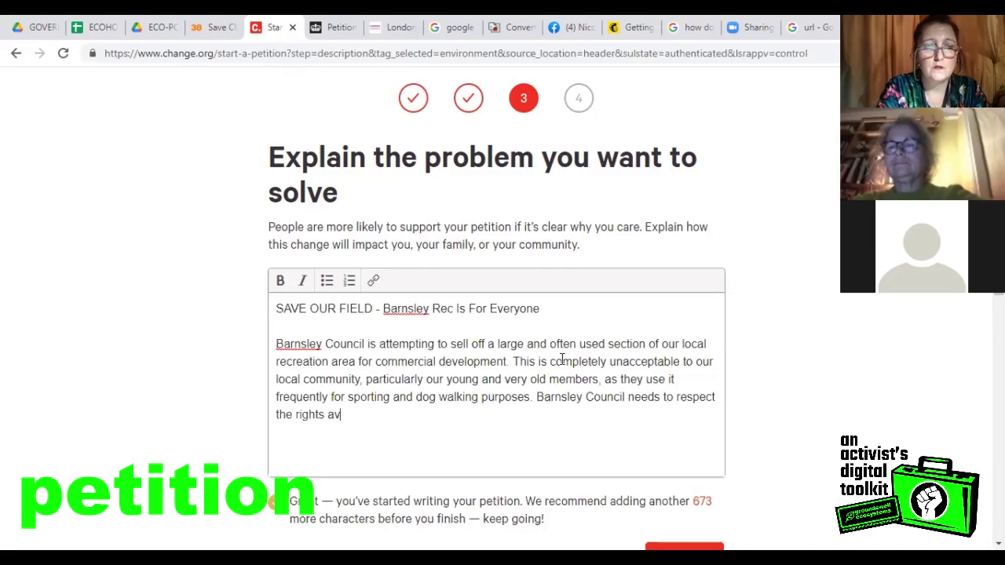
key("BackSpace")
type("nd voices o")
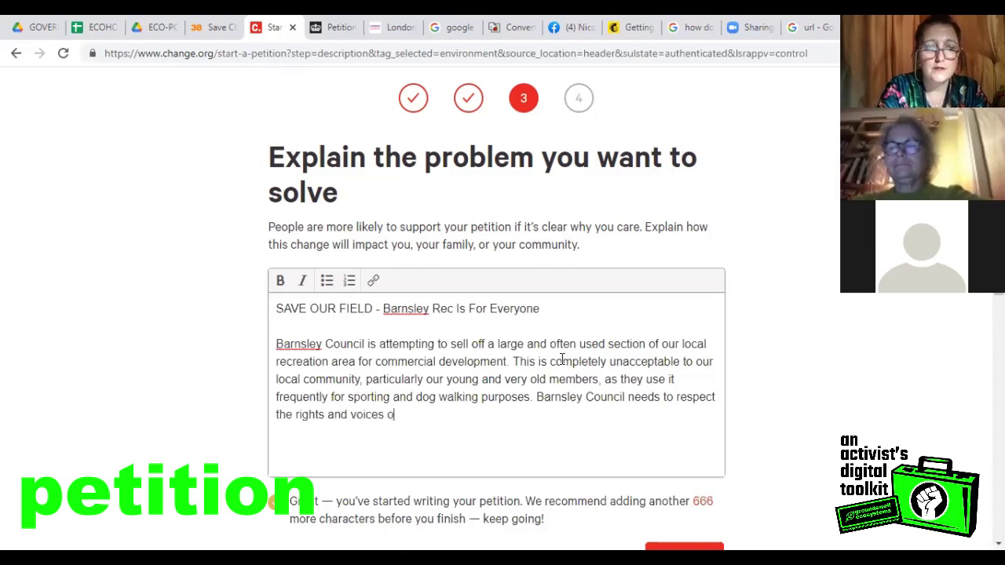
type("f local tax paying residents ")
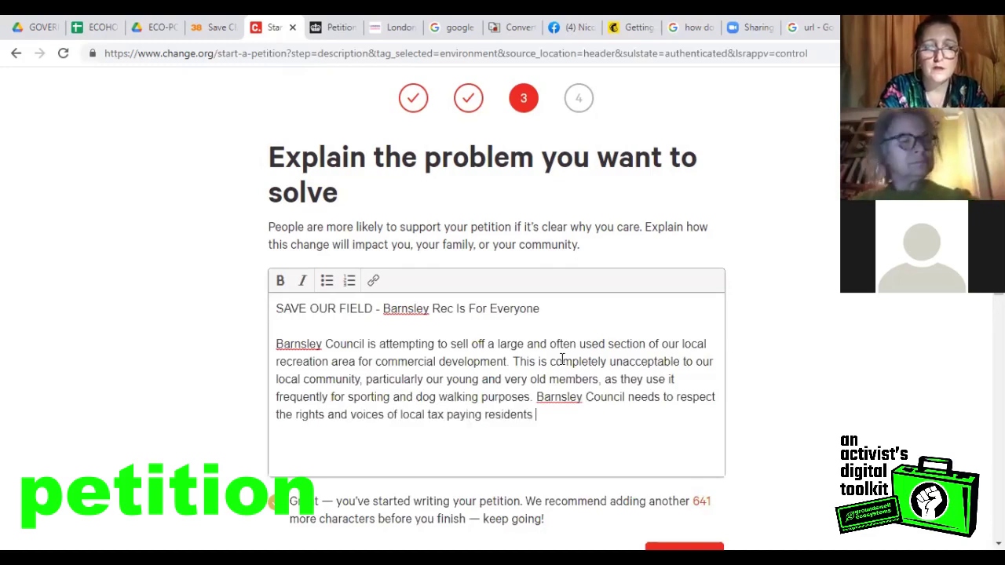
- Complete the Barnsley Council sentence with "and hear our many voices in a democratic negotiation about this land."
type("a")
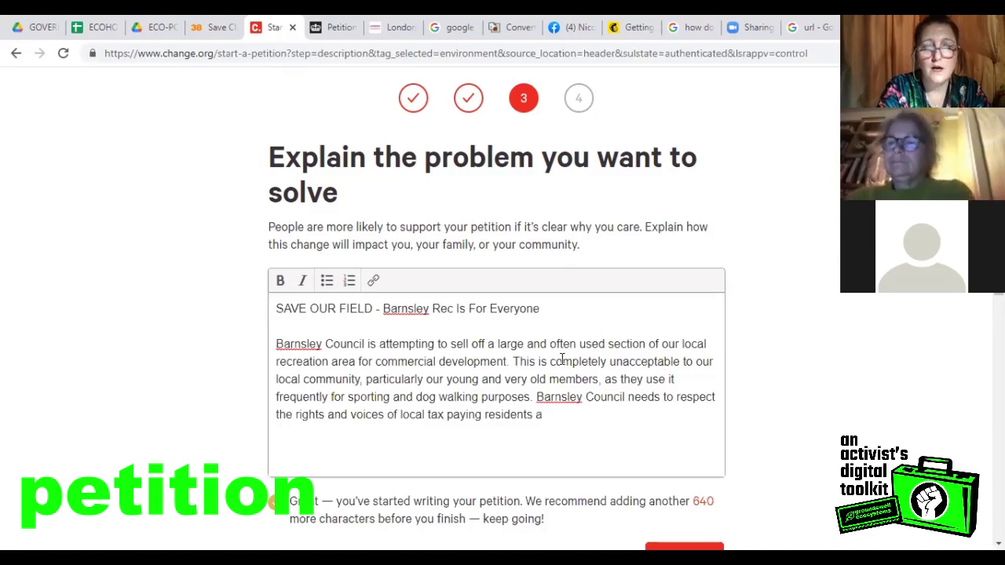
type("nd hear a")
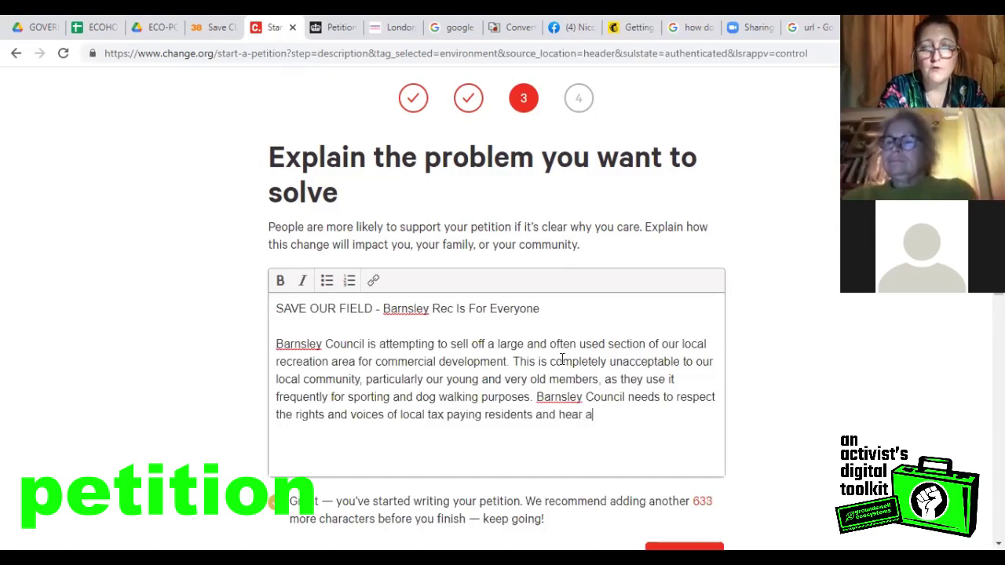
key("BackSpace")
type("our many")
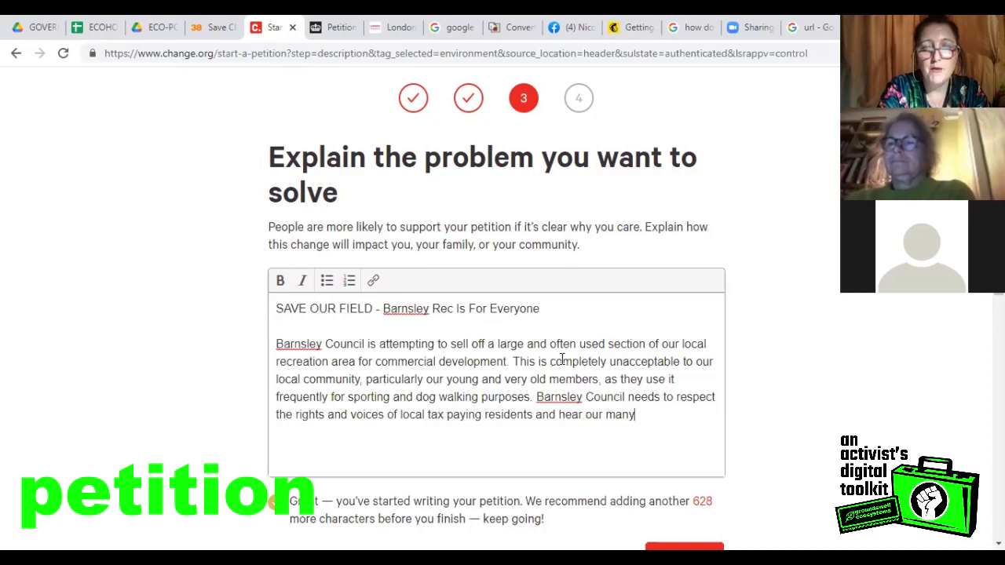
type(" voices in ")
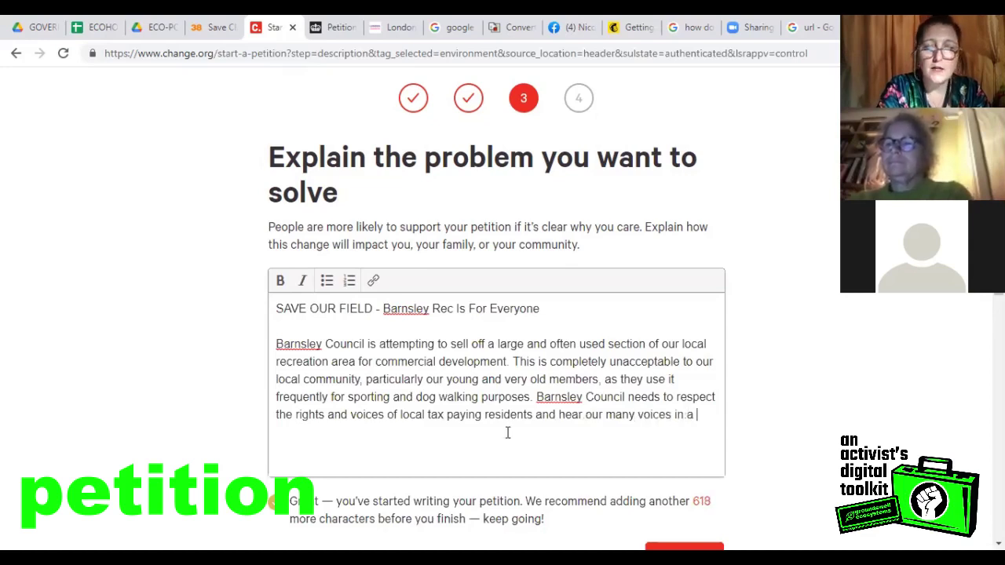
type("a de")
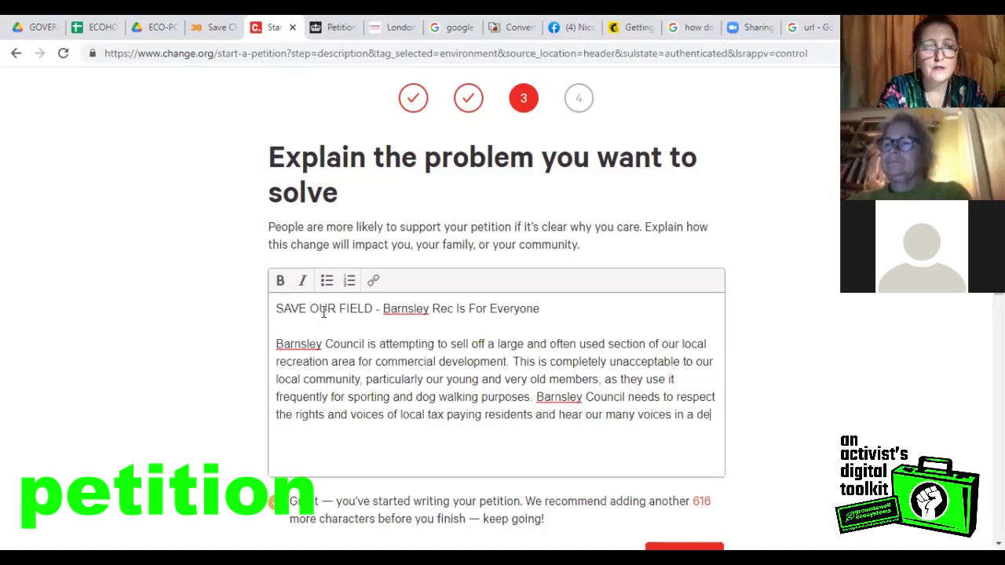
type("mocratic")
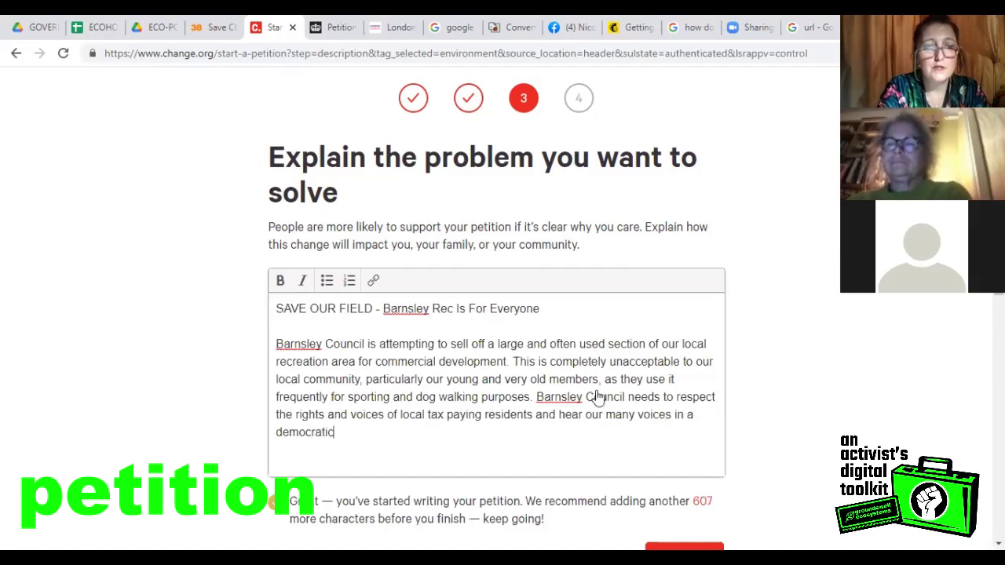
type(" negotia")
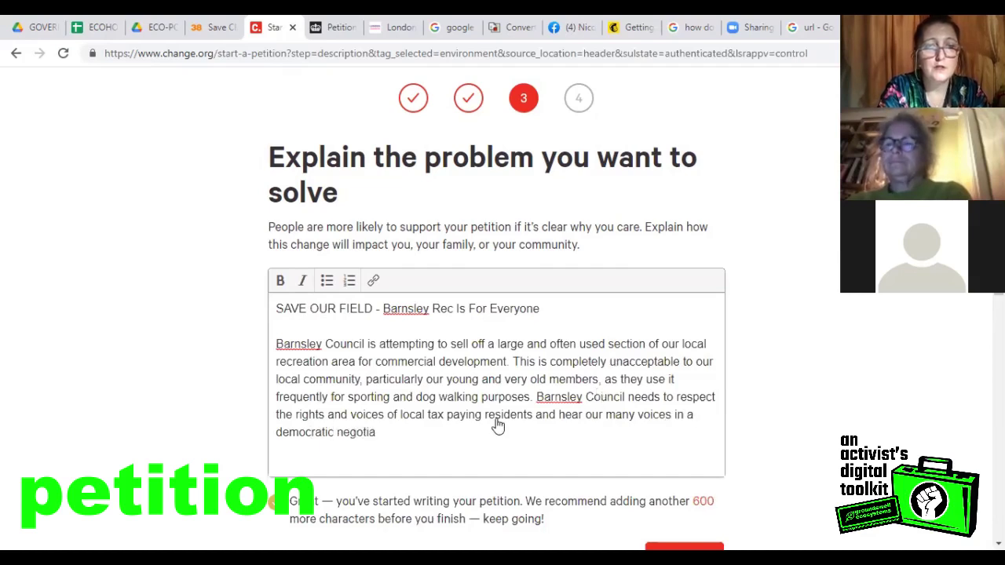
type("tion about this land.")
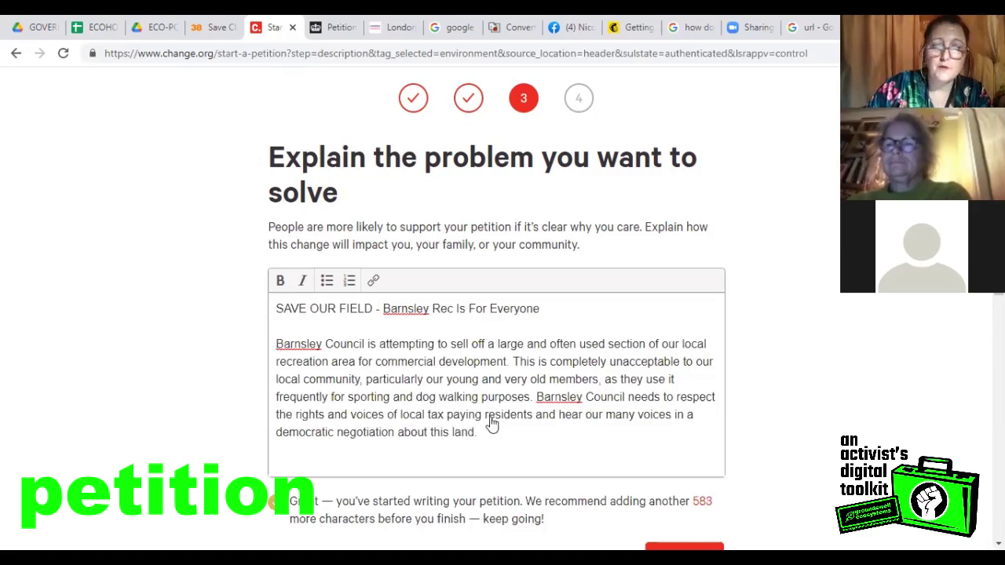
- Select the entire petition description, from the SAVE OUR FIELD line to the closing sentence
key("ctrl+a")
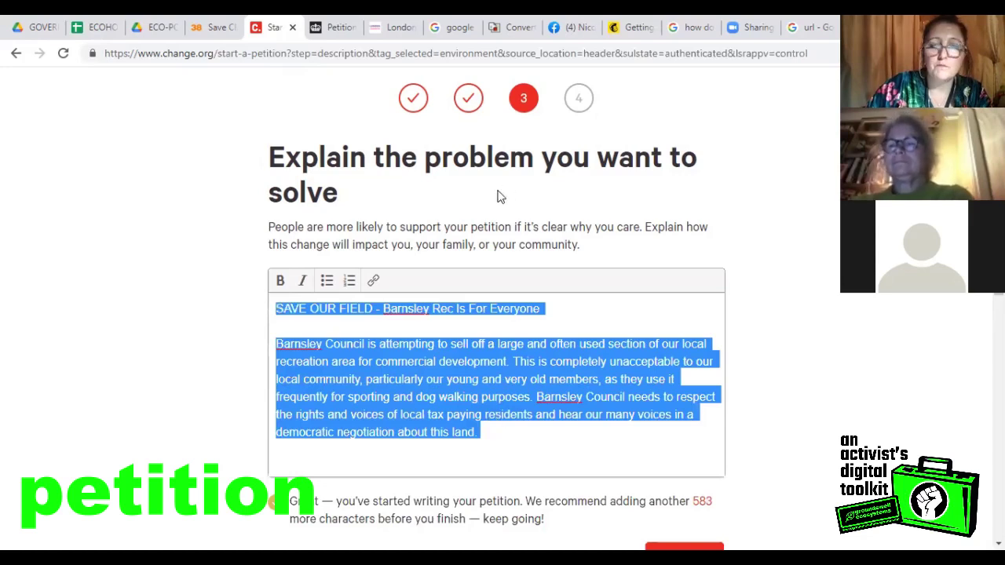
right_click(311, 314)
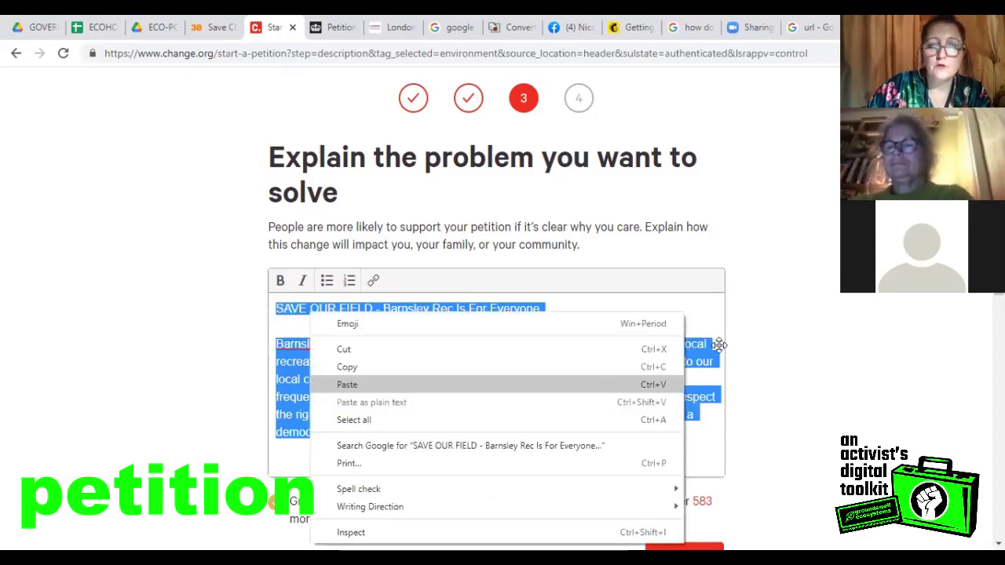
left_click(764, 355)
scroll(415, 184, "down", 2)
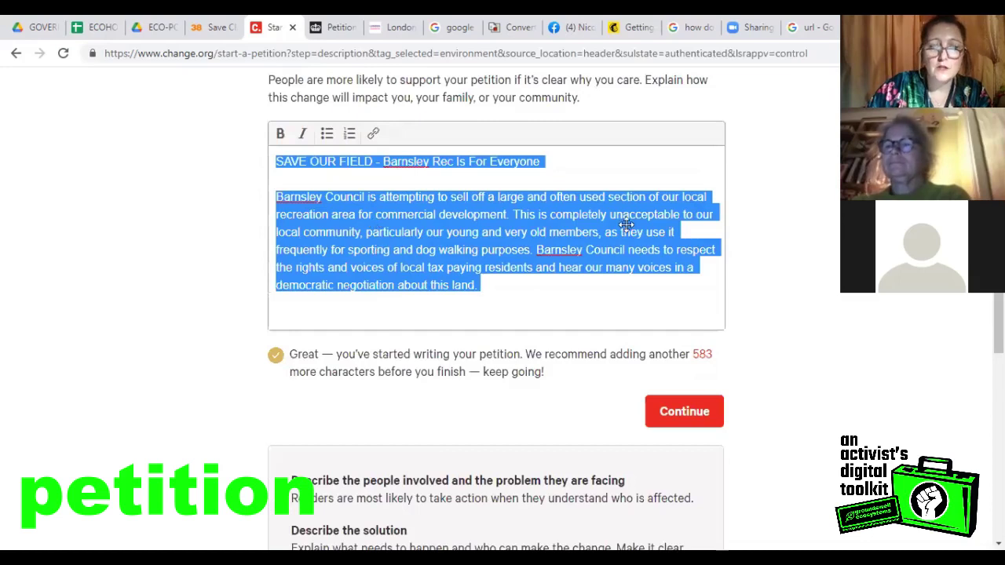
- Continue to the petition's photo or video step and try to upload a photo from the CREATING A LOGO IN WORD folder
left_click(679, 389)
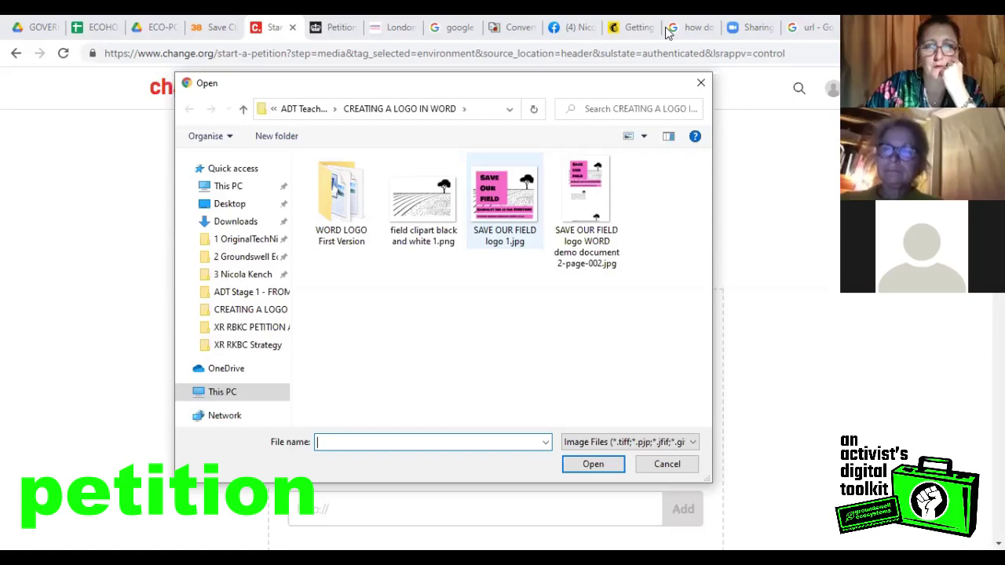
key("Return")
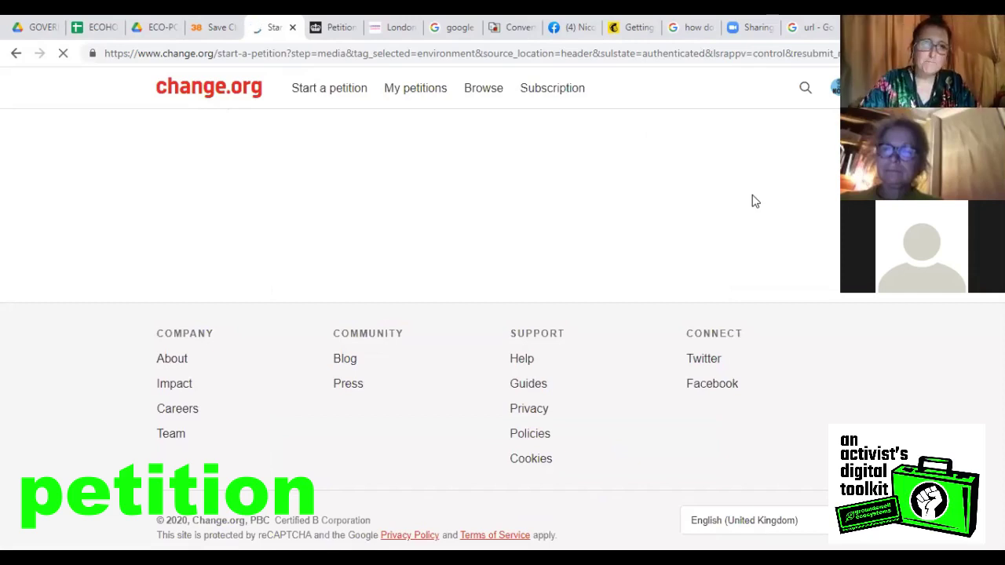
scroll(755, 201, "down", 5)
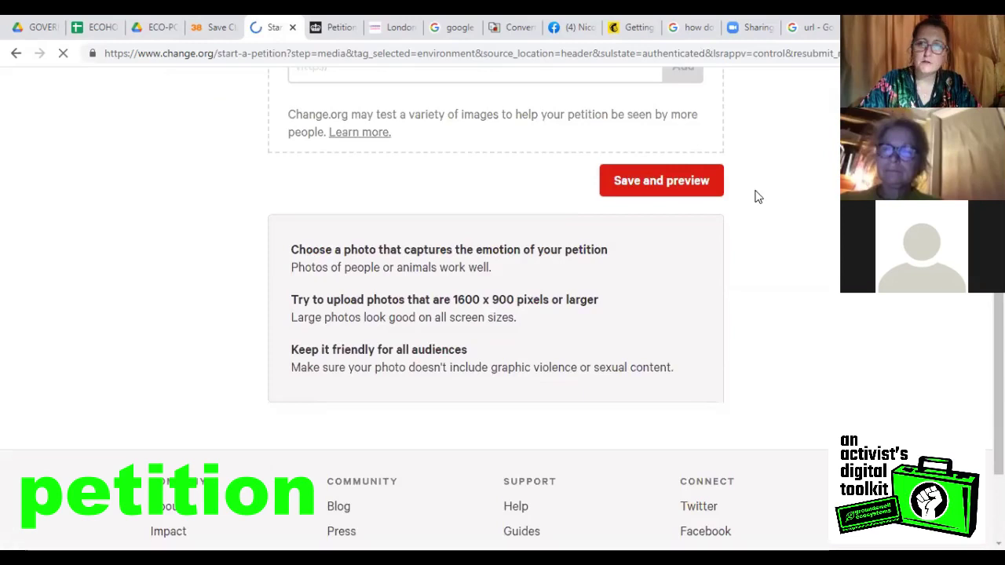
- Close the unneeded browser tabs, including the Google searches for url and black and white cake clip art, keeping the petition open
key("ctrl+9")
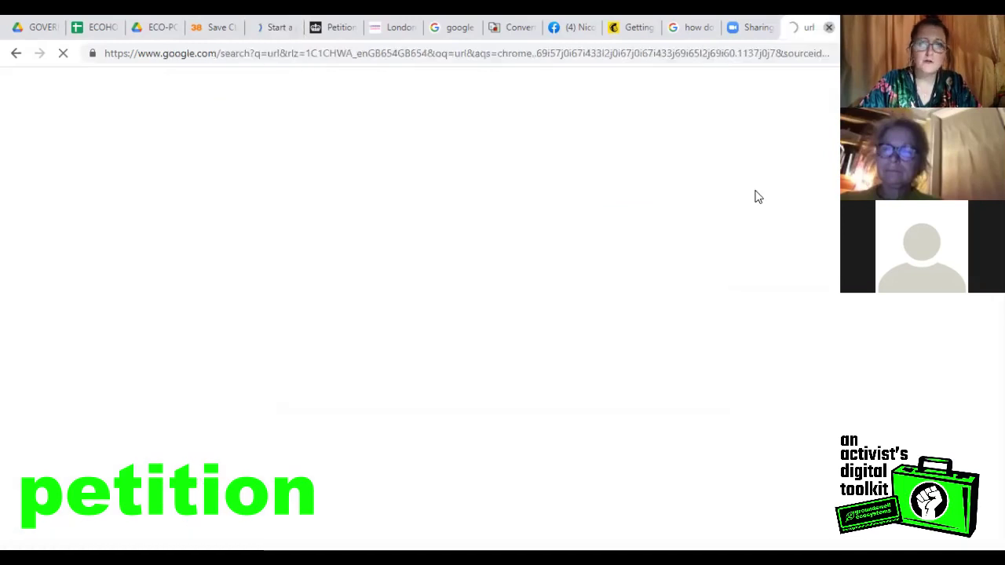
key("ctrl+w")
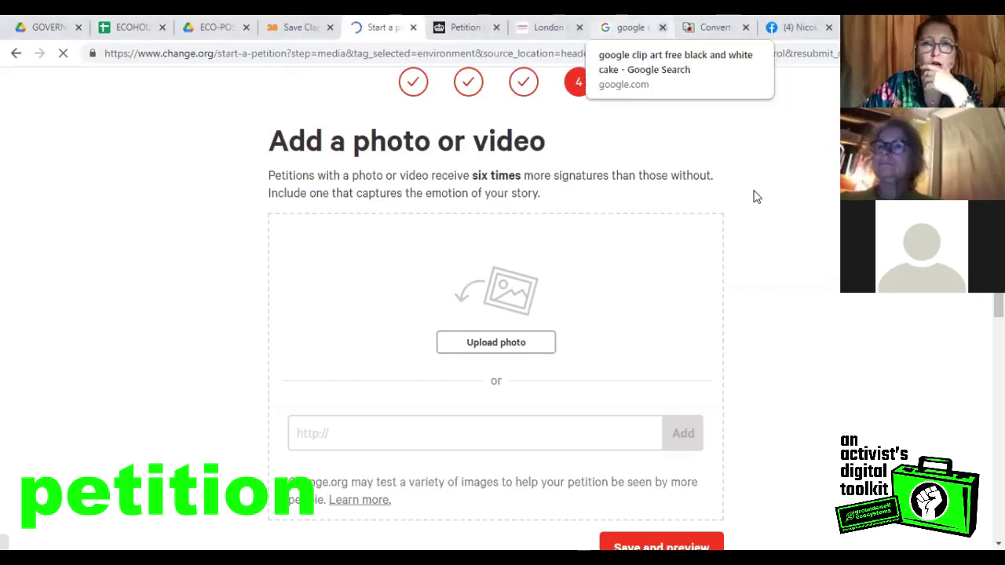
left_click(662, 27)
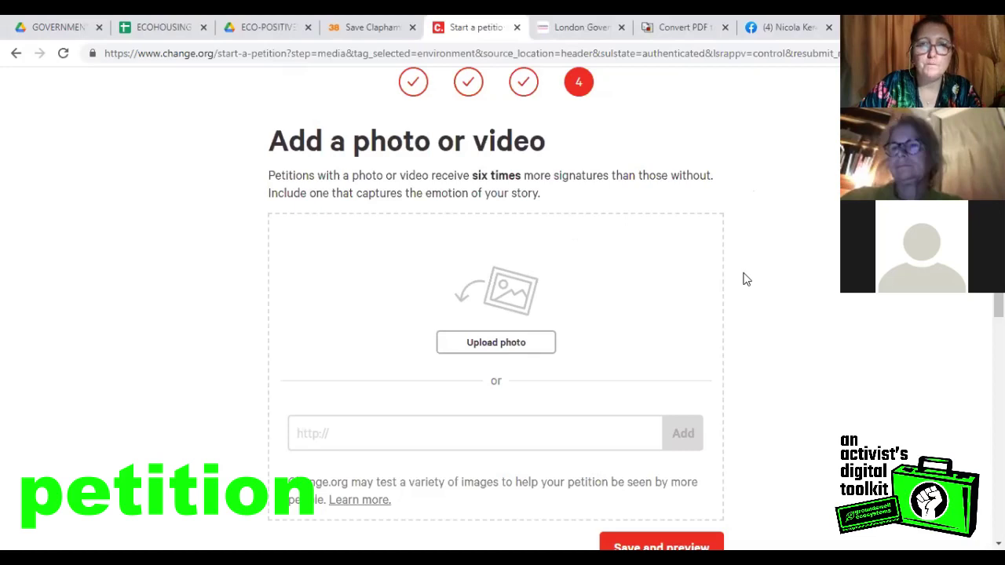
scroll(746, 280, "down", 3)
scroll(746, 280, "up", 1)
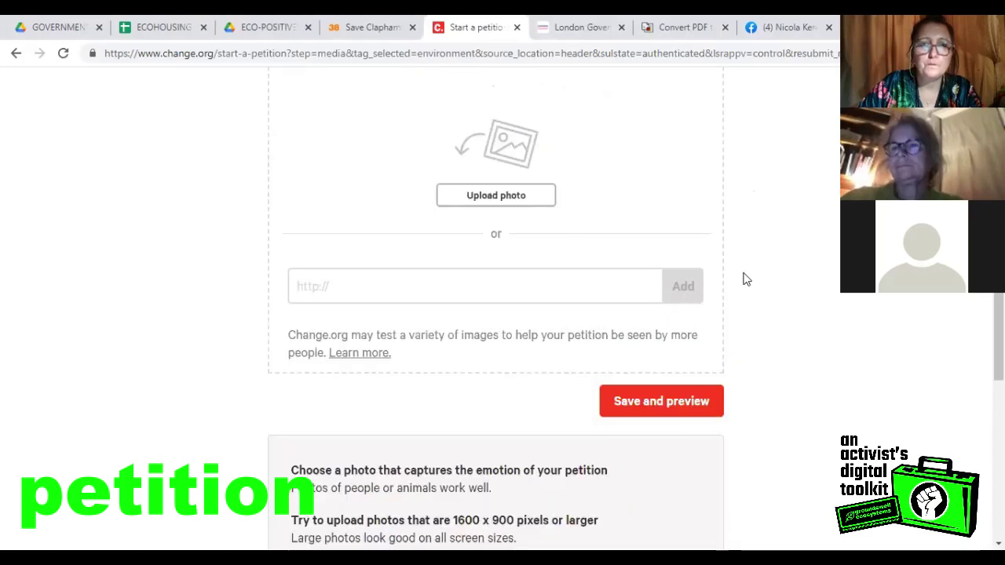
scroll(746, 280, "up", 3)
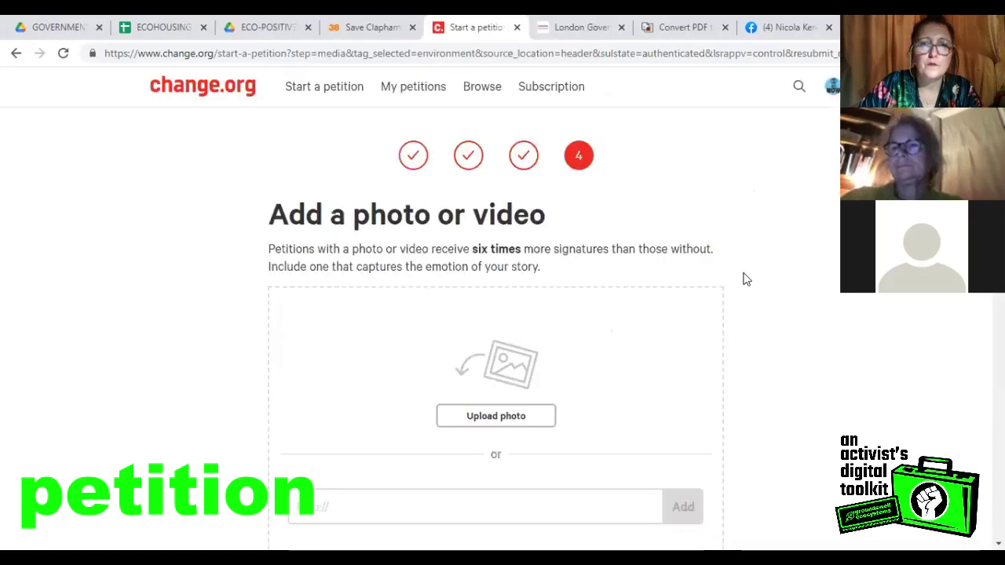
scroll(745, 280, "down", 5)
scroll(746, 280, "up", 5)
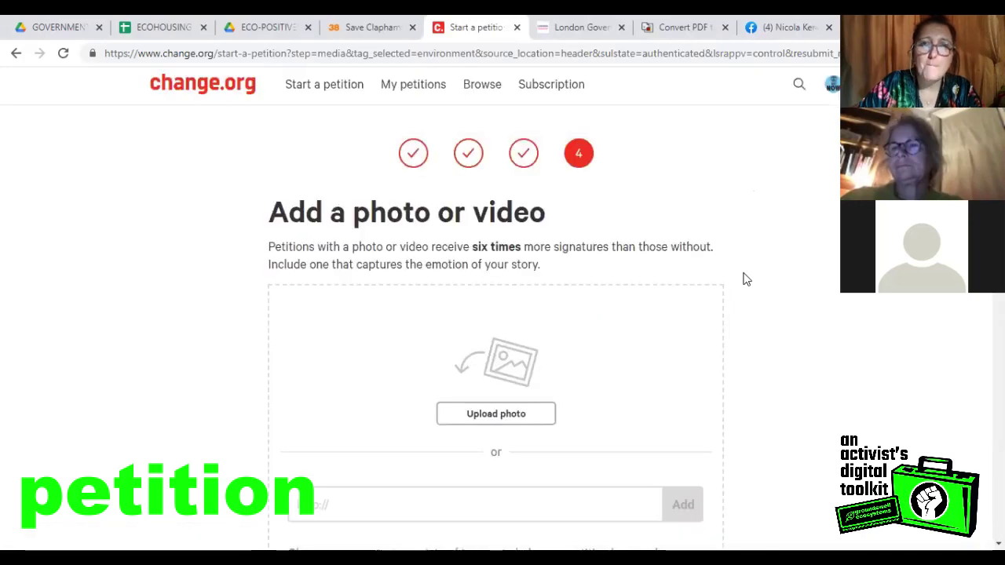
scroll(746, 280, "down", 1)
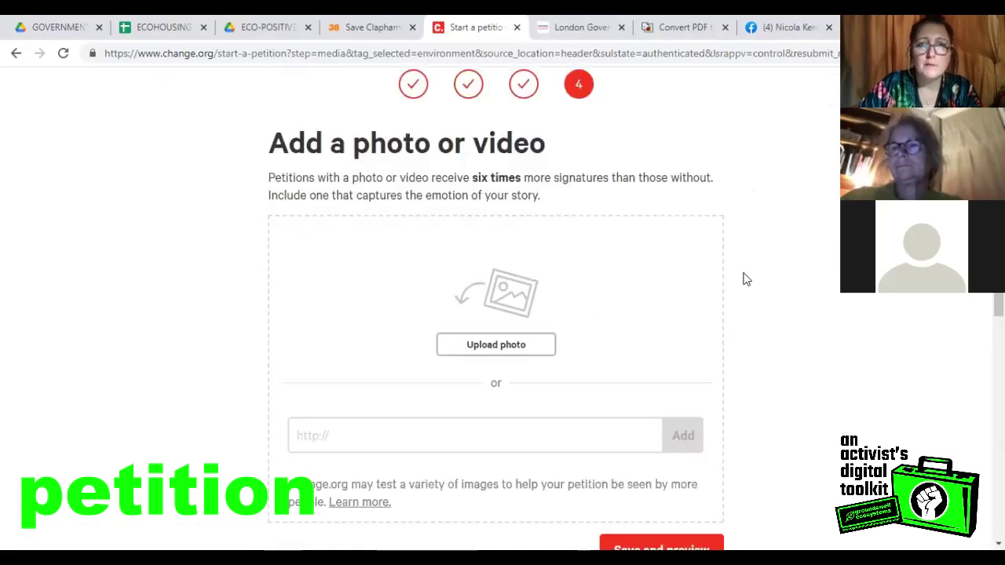